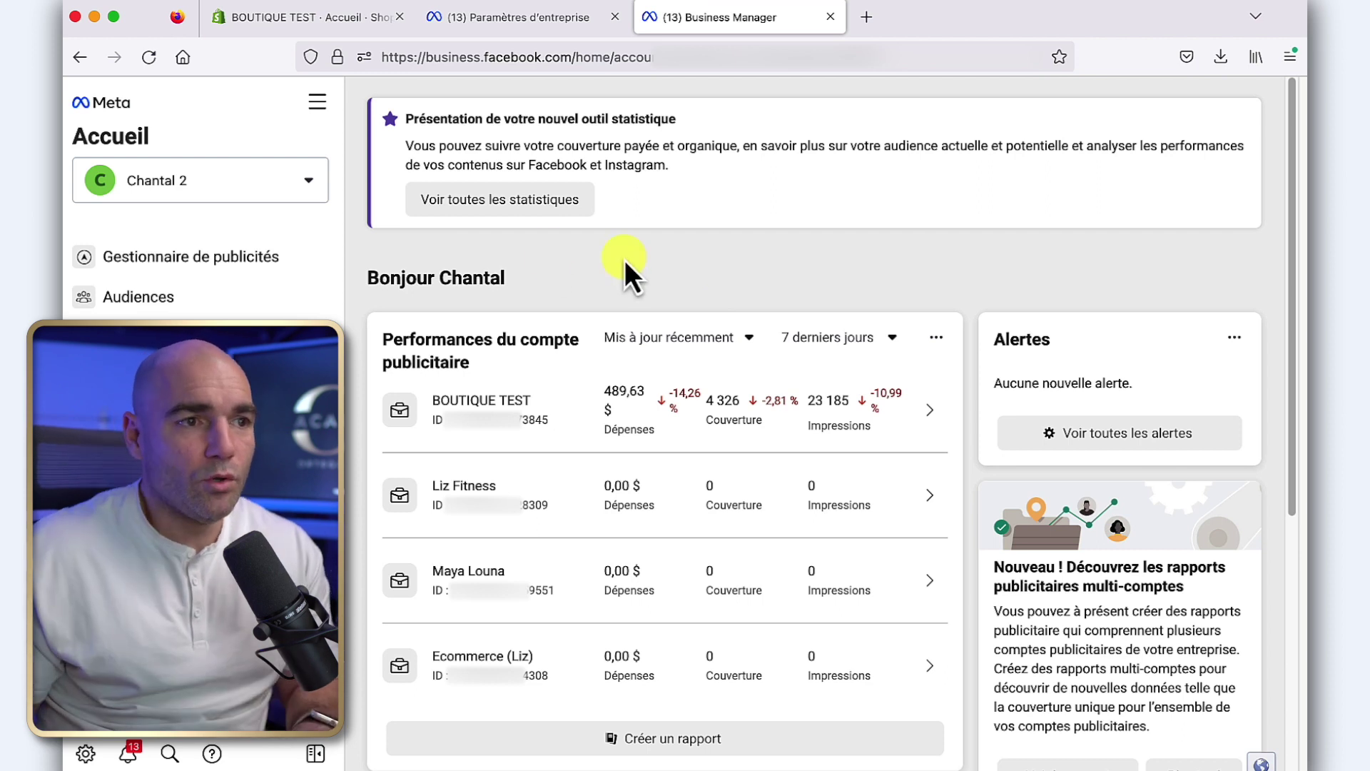
Open the Domaines page of the Brand Safety section in the Meta business settings
{"action": "left_click", "coordinate": [316, 102]}
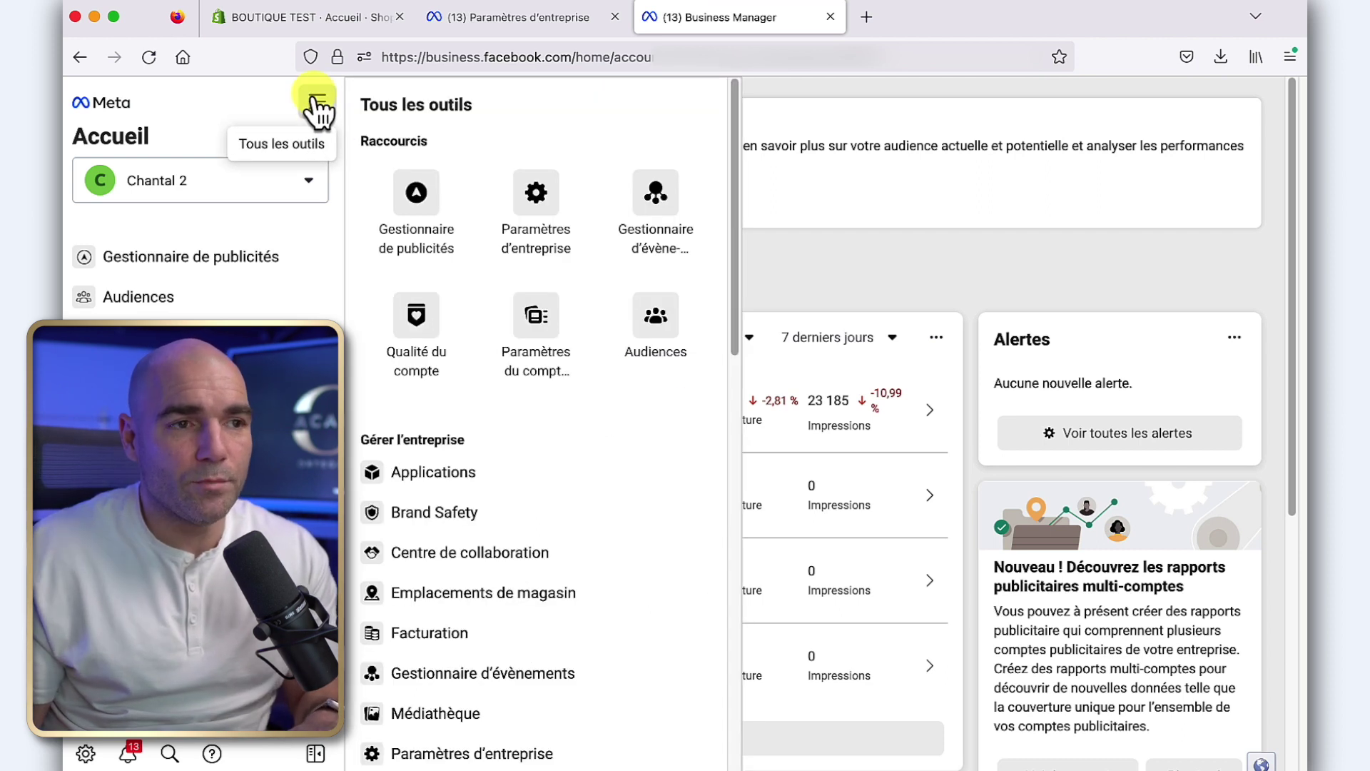
{"action": "left_click", "coordinate": [549, 207]}
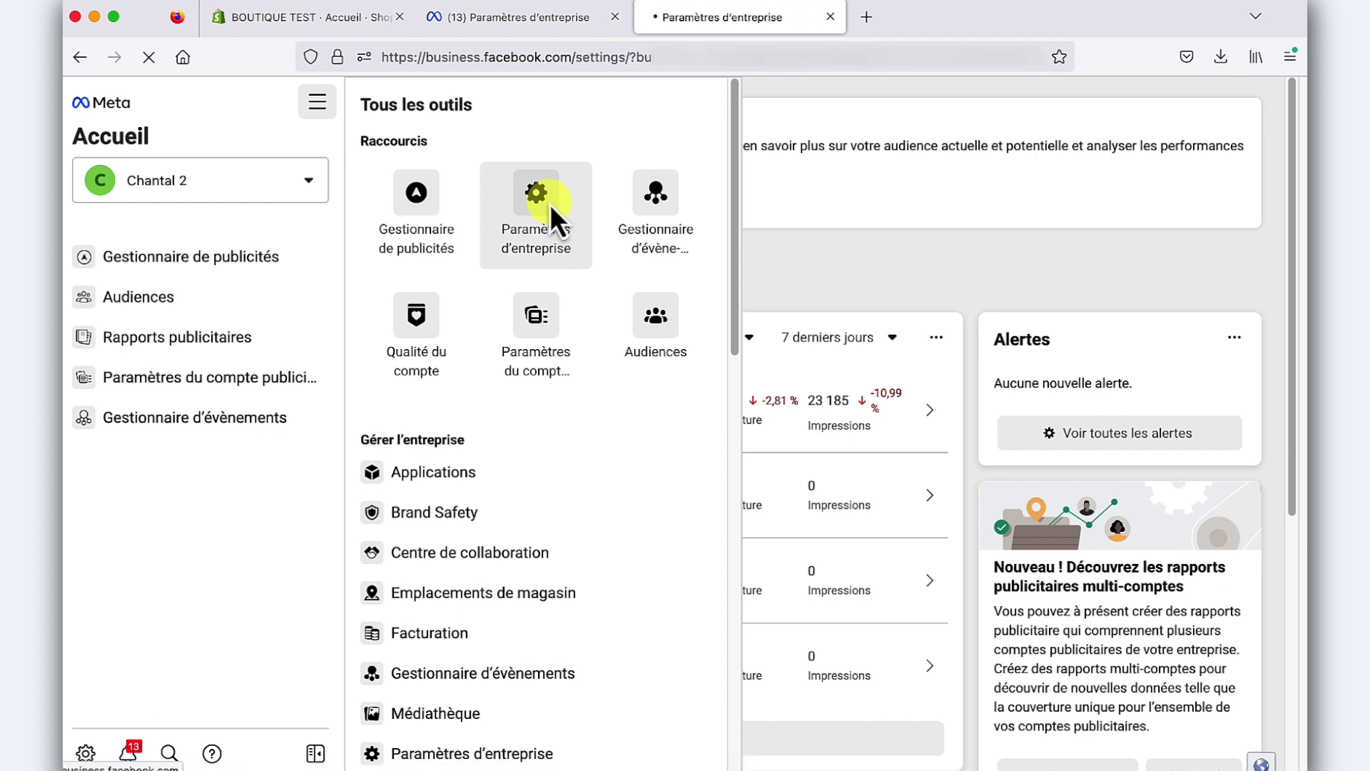
{"action": "scroll", "coordinate": [194, 334], "scroll_direction": "down", "scroll_amount": 5}
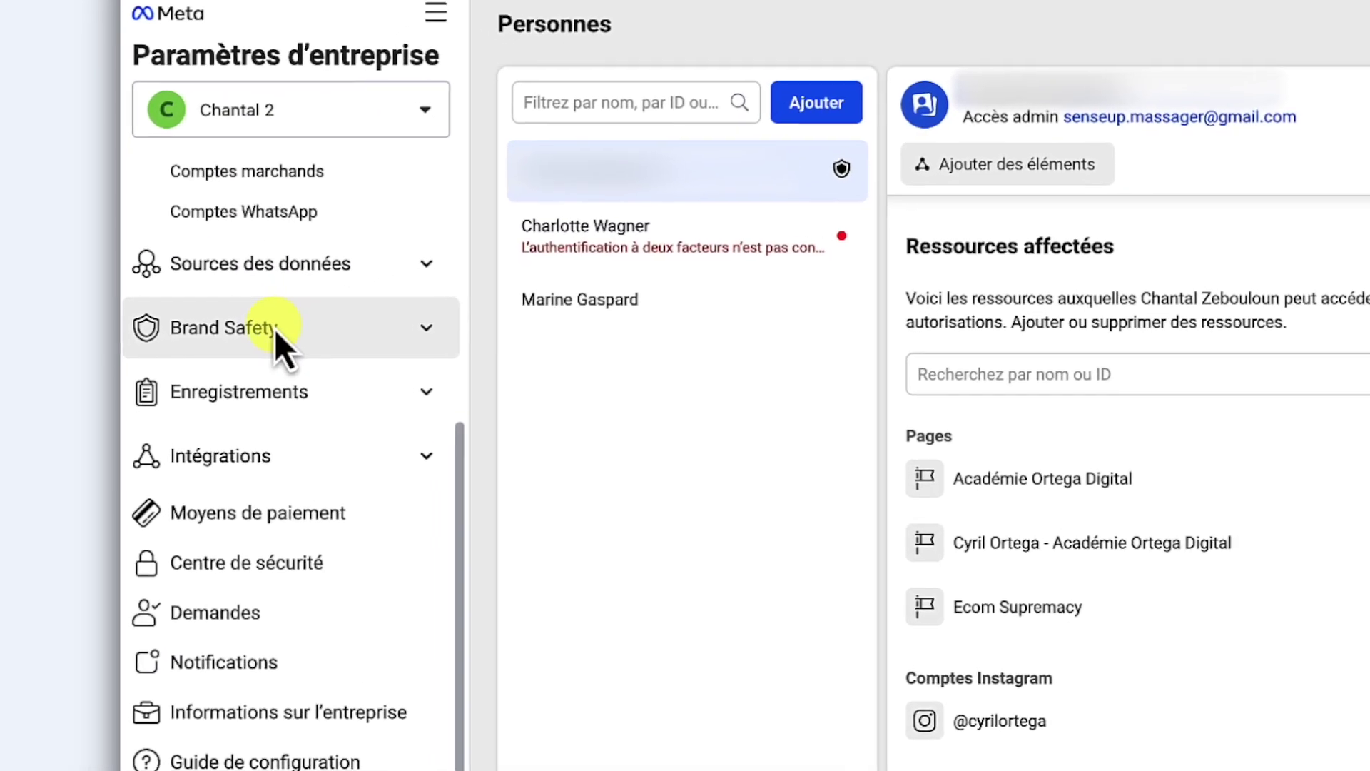
{"action": "left_click", "coordinate": [430, 336]}
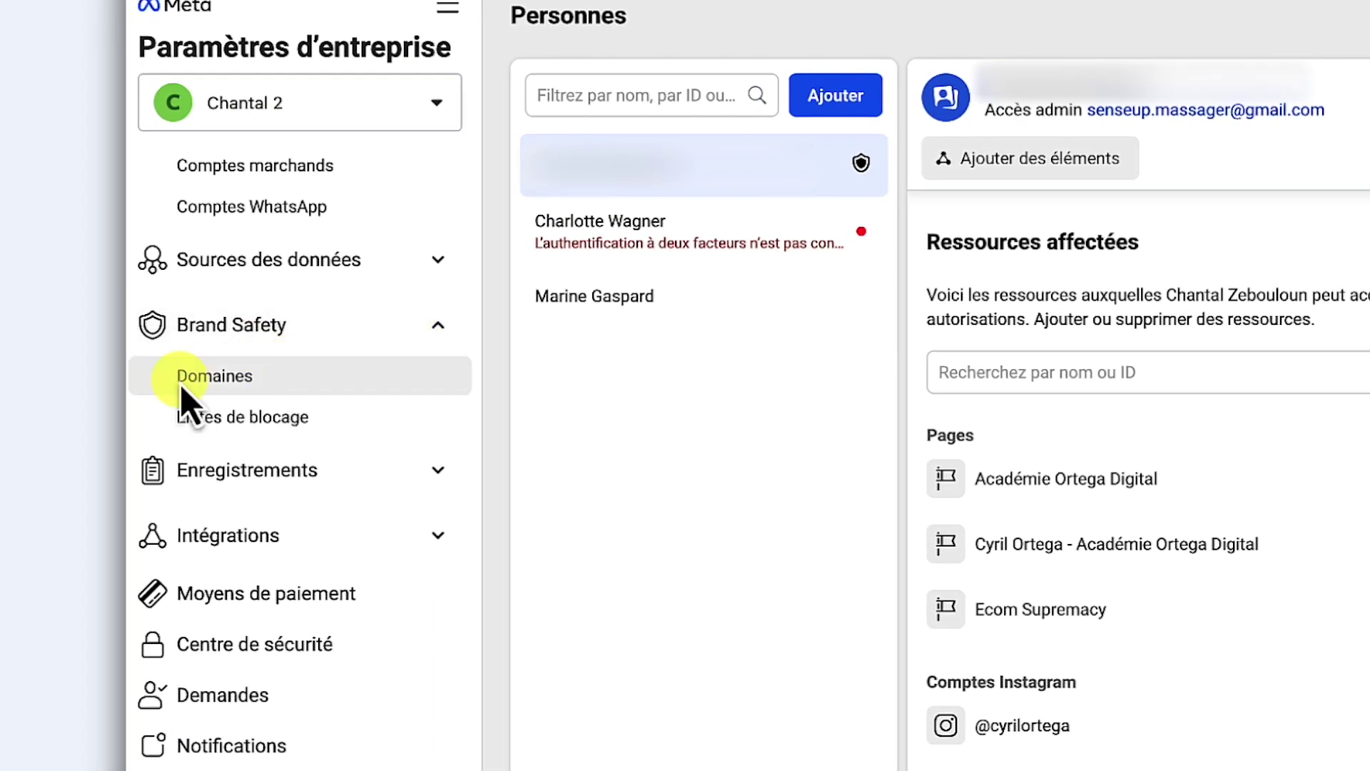
{"action": "left_click", "coordinate": [203, 378]}
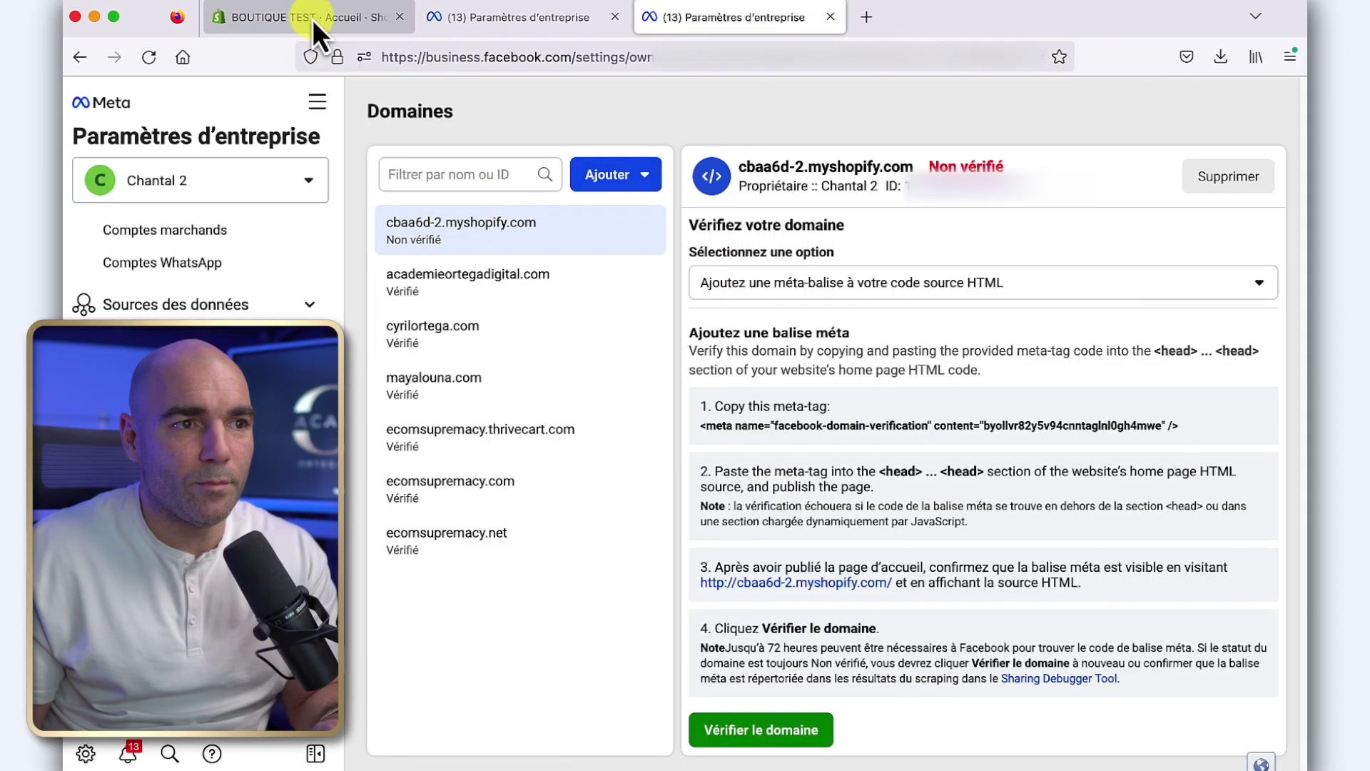
Add shopaptiva.com as a new domain and choose the DNS TXT record update as its verification method
{"action": "left_click", "coordinate": [620, 178]}
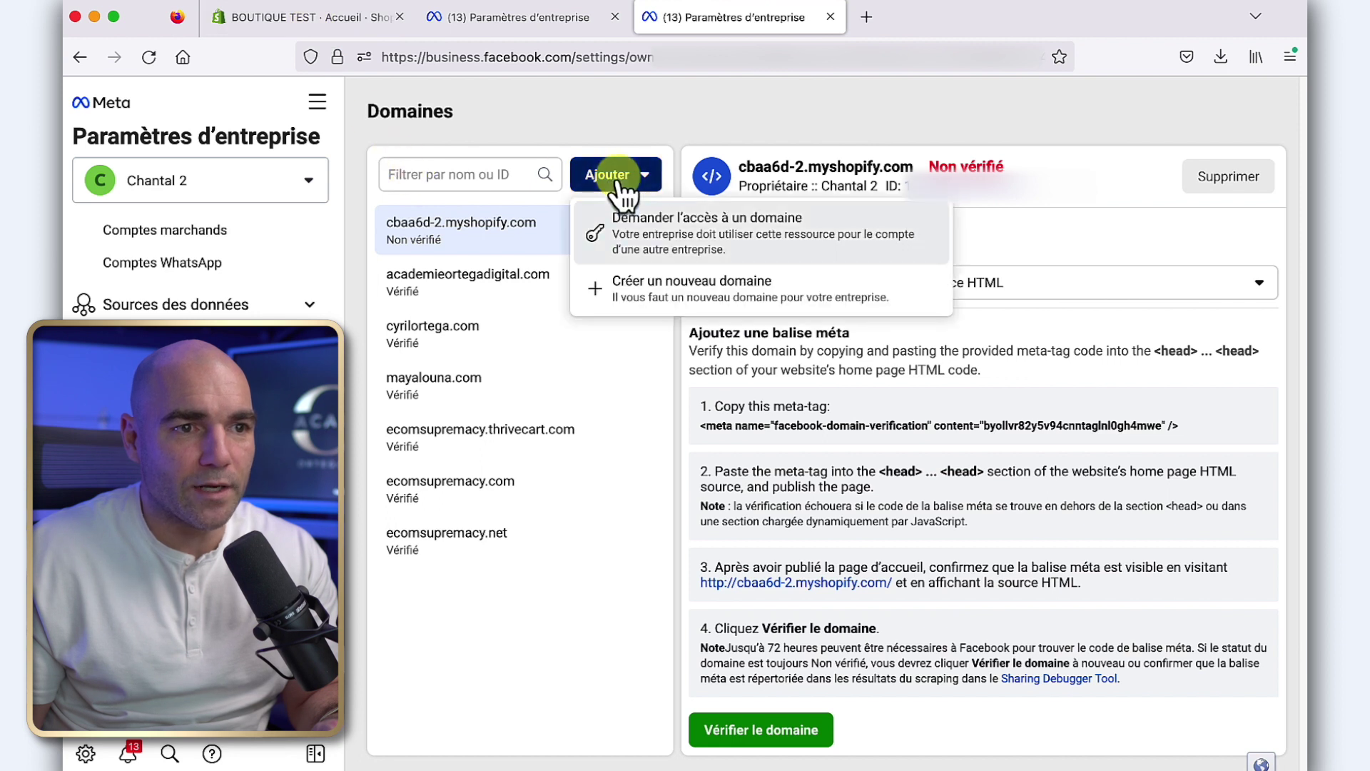
{"action": "left_click", "coordinate": [675, 294]}
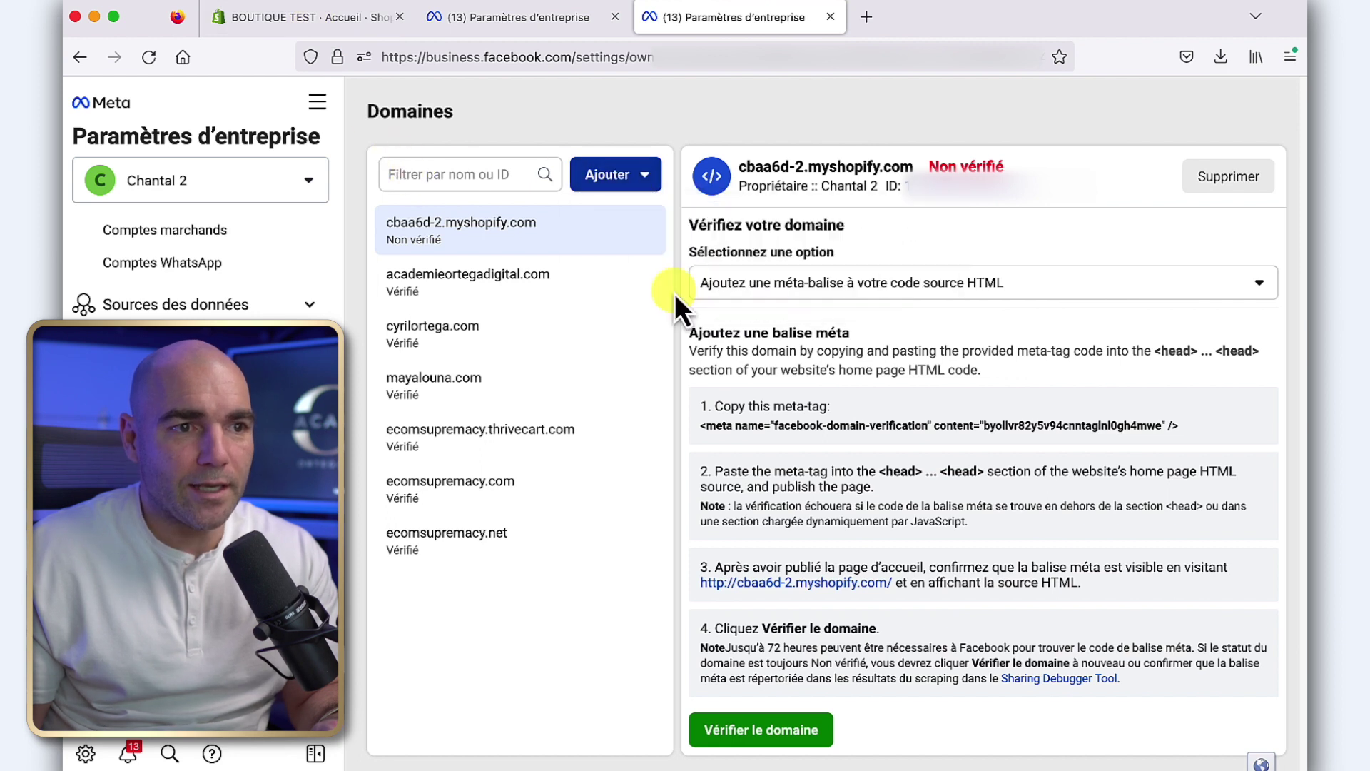
{"action": "left_click", "coordinate": [655, 406]}
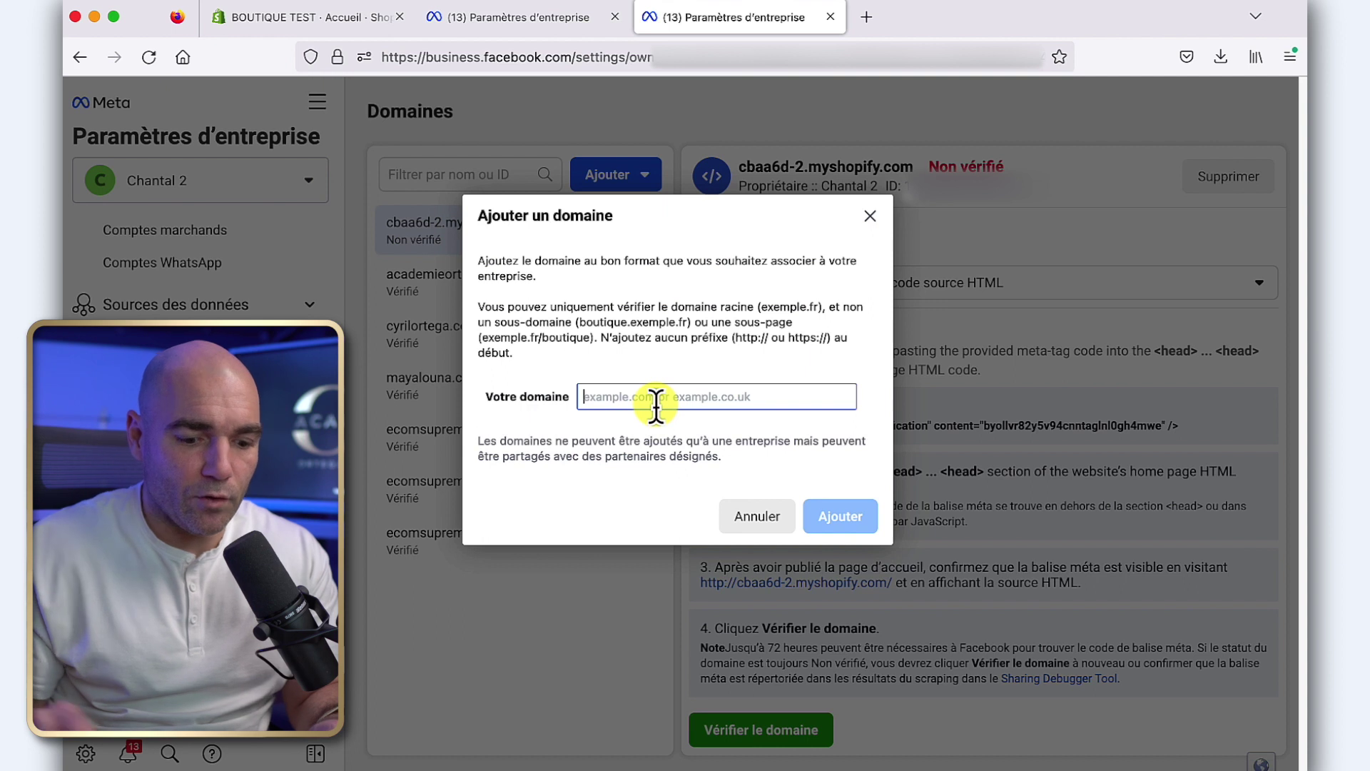
{"action": "type", "text": "shop"}
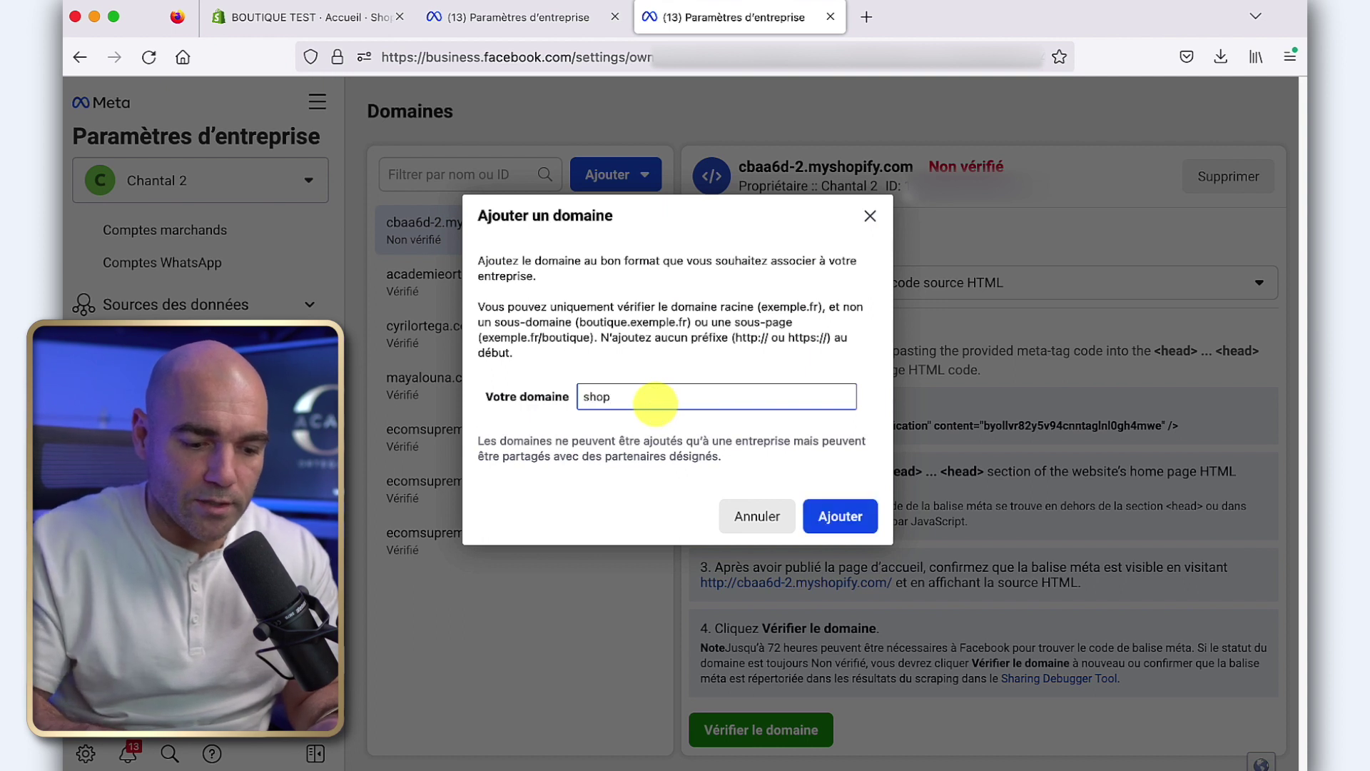
{"action": "type", "text": "aptiva.com"}
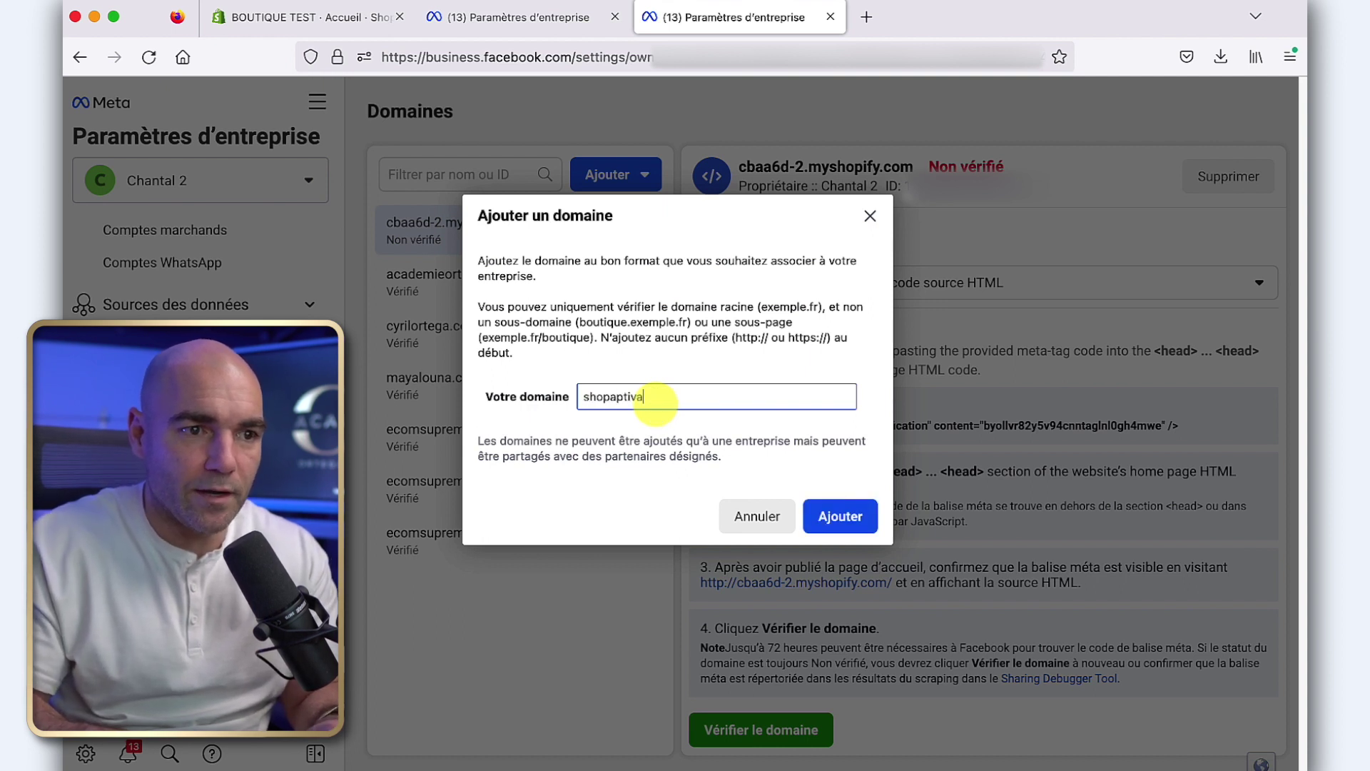
{"action": "left_click", "coordinate": [853, 520]}
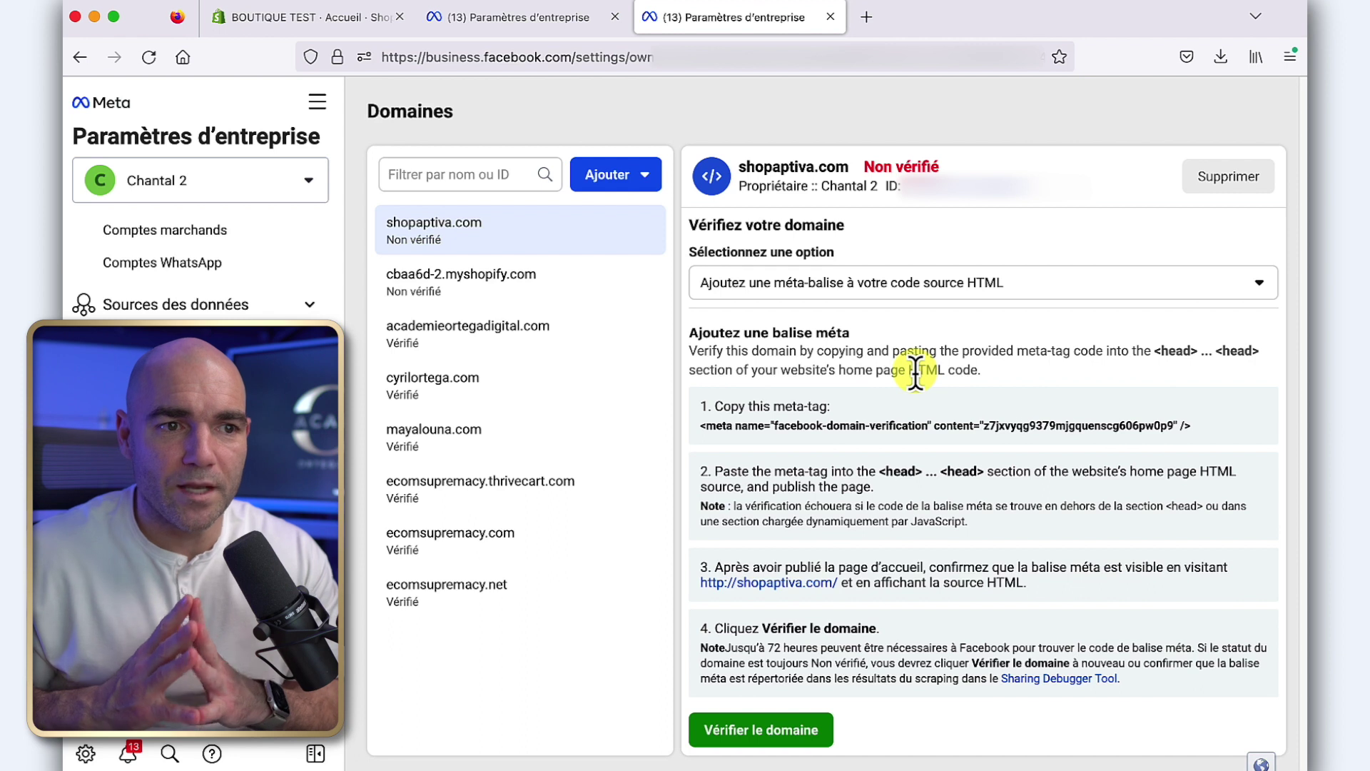
{"action": "left_click", "coordinate": [994, 285]}
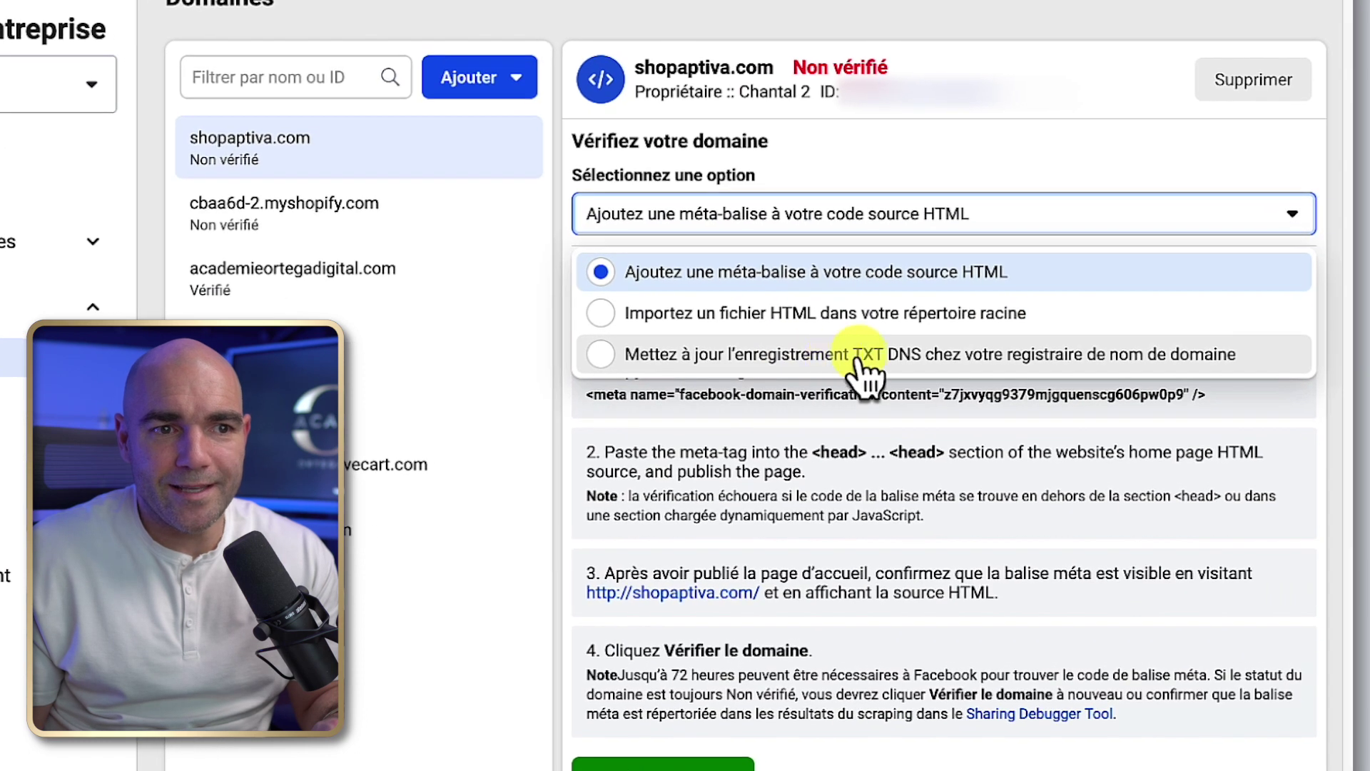
{"action": "left_click", "coordinate": [923, 361]}
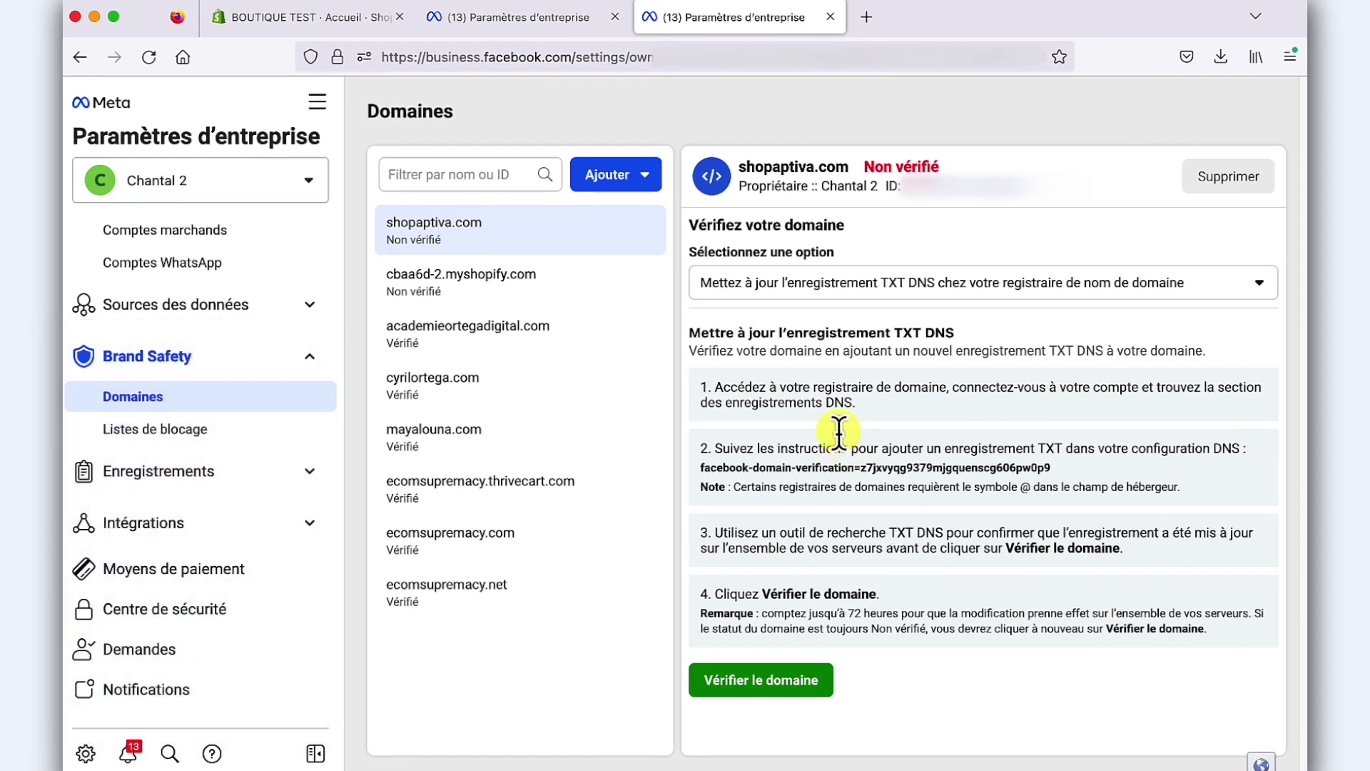
Switch to the Shopify admin and open the DNS settings of the shopaptiva.com domain
{"action": "left_click", "coordinate": [274, 18]}
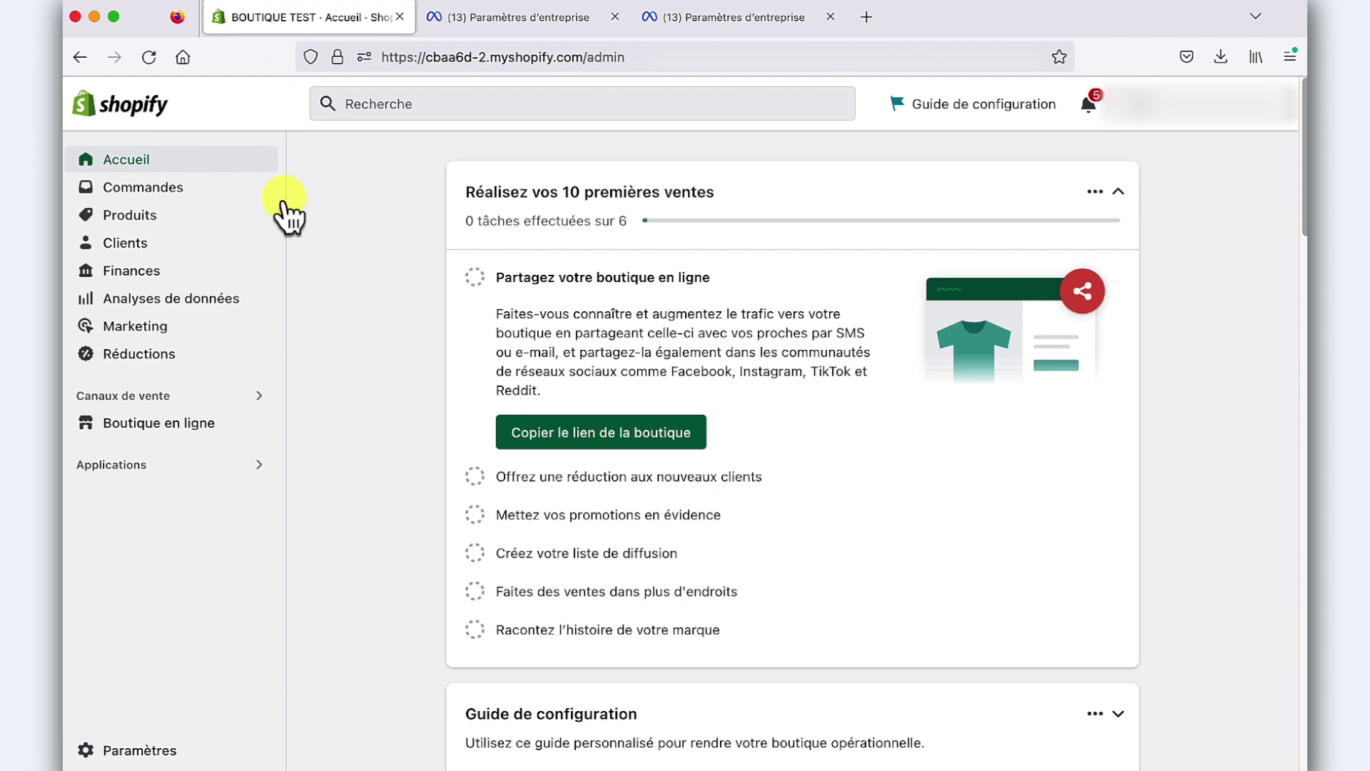
{"action": "left_click", "coordinate": [143, 750]}
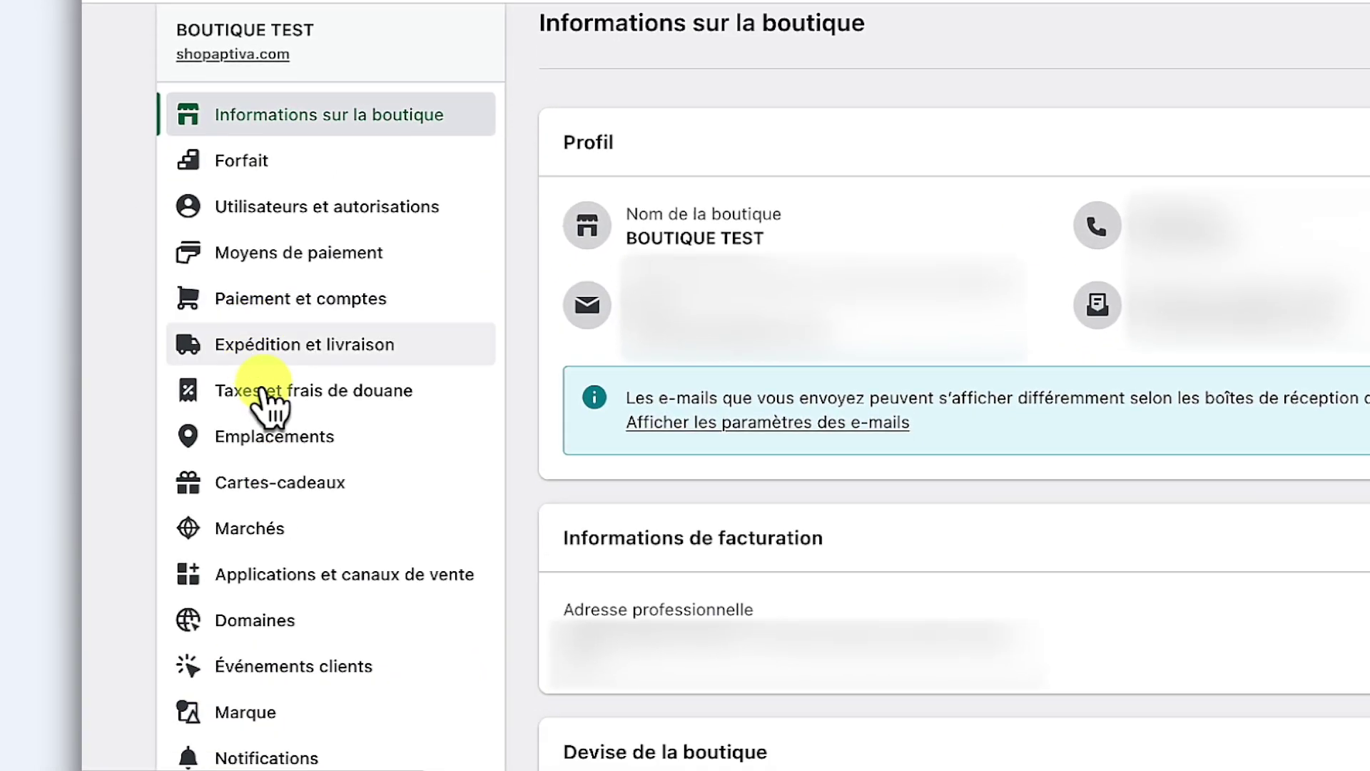
{"action": "left_click", "coordinate": [328, 626]}
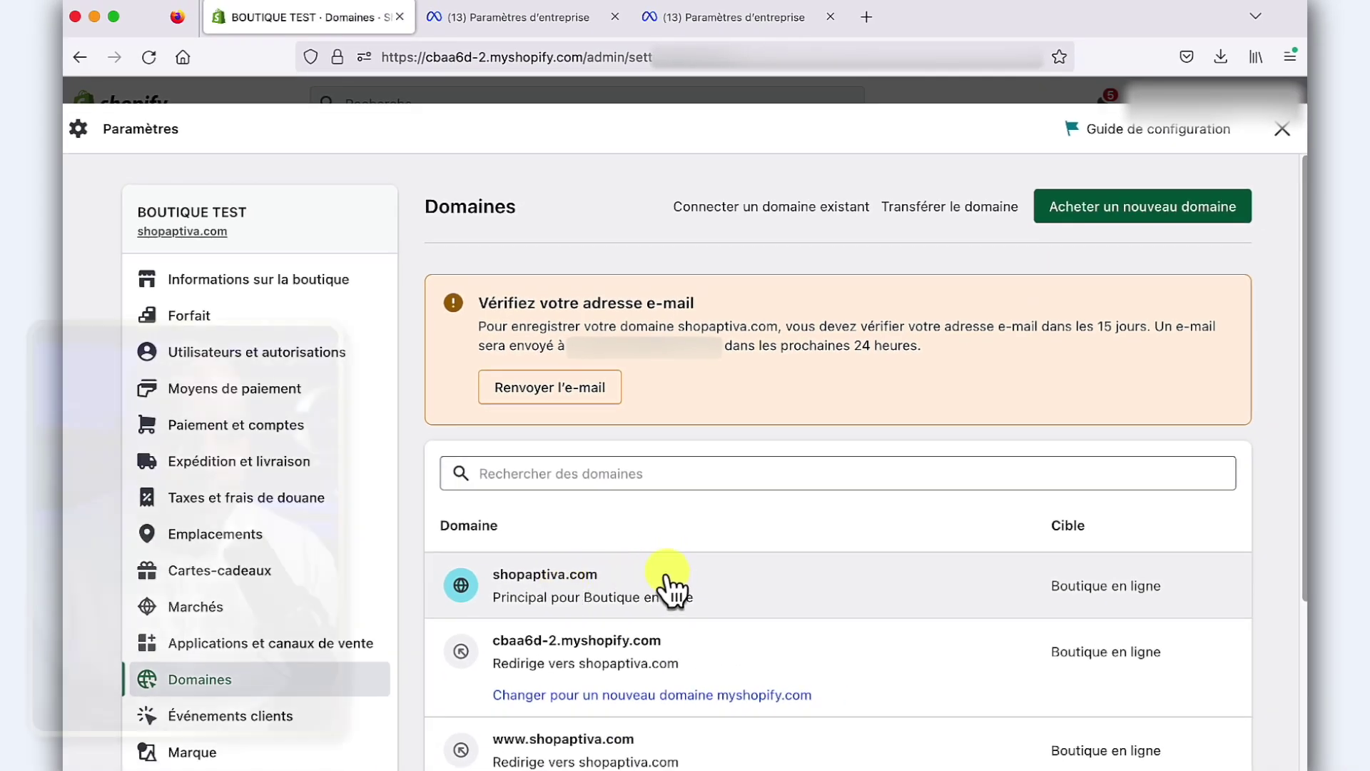
{"action": "left_click", "coordinate": [696, 593]}
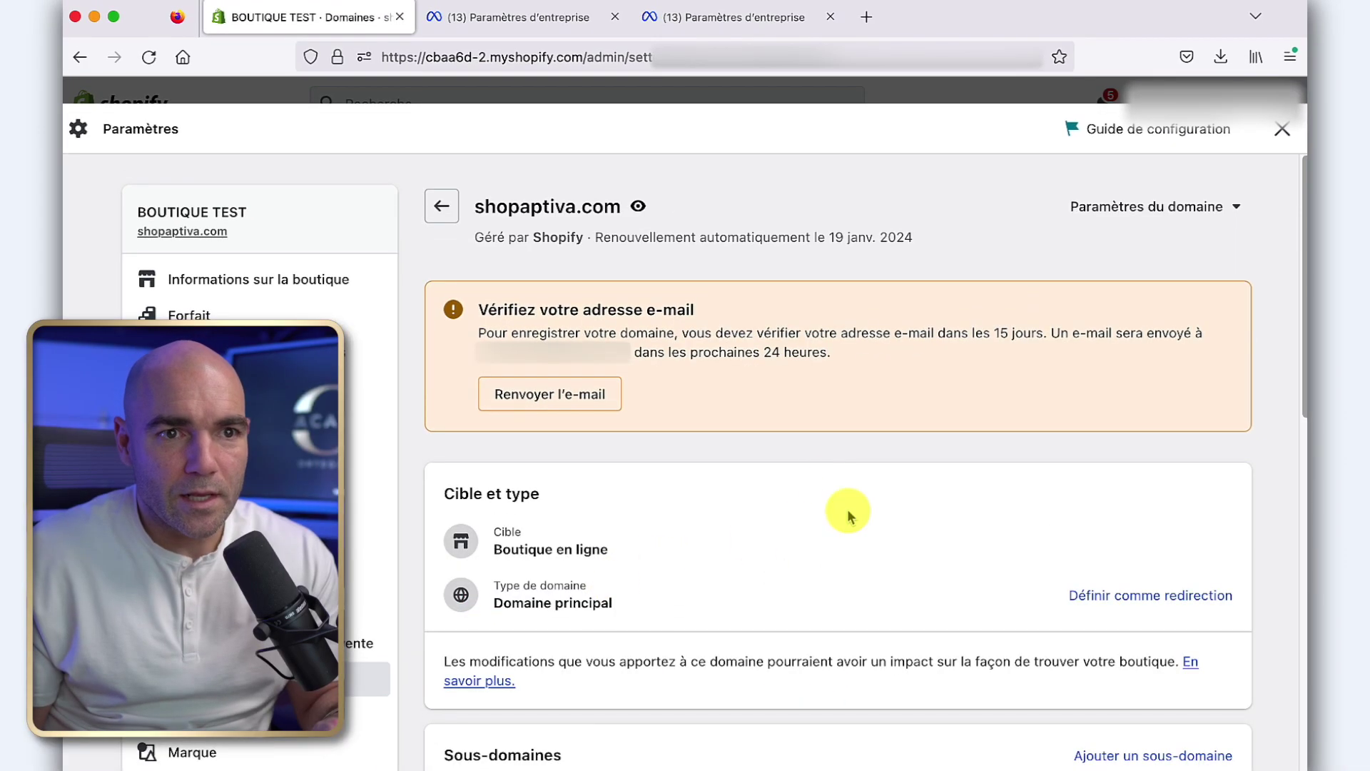
{"action": "left_click", "coordinate": [1240, 215]}
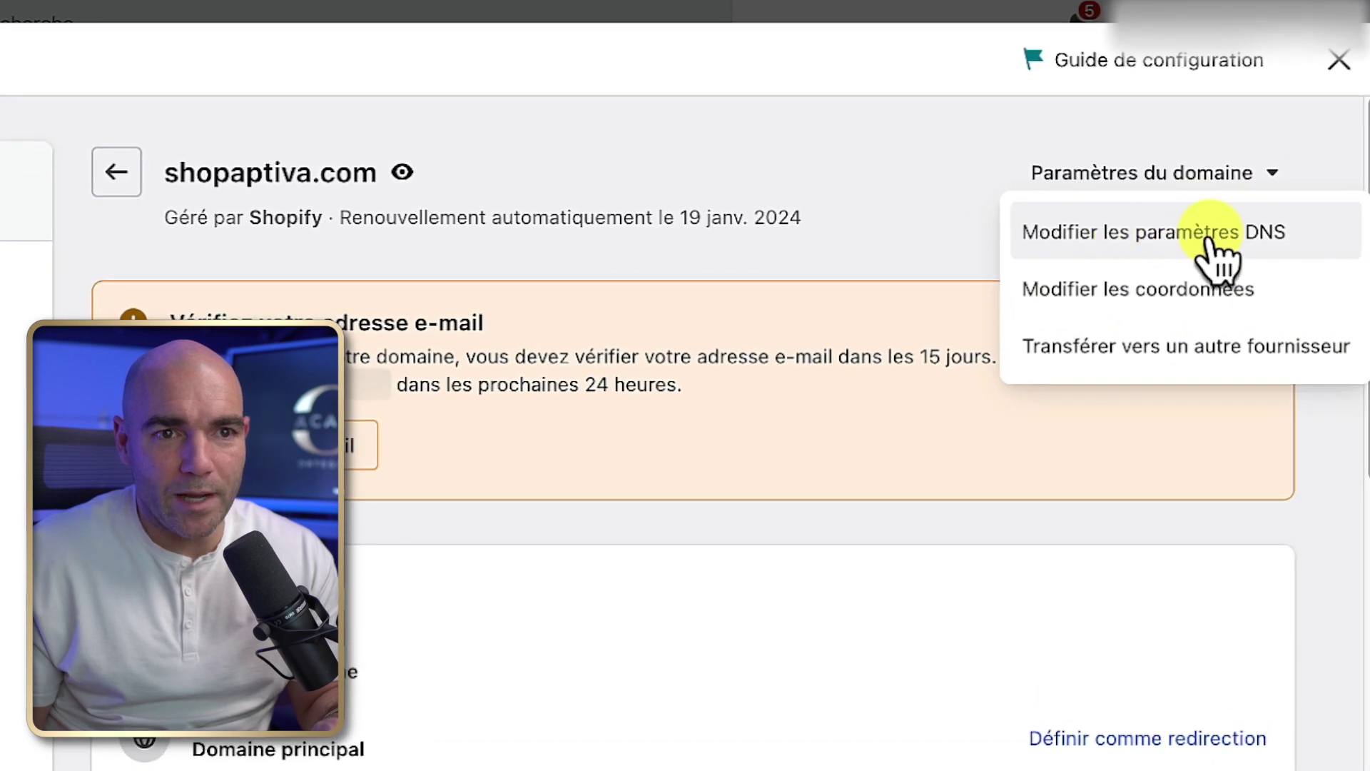
{"action": "left_click", "coordinate": [1210, 239]}
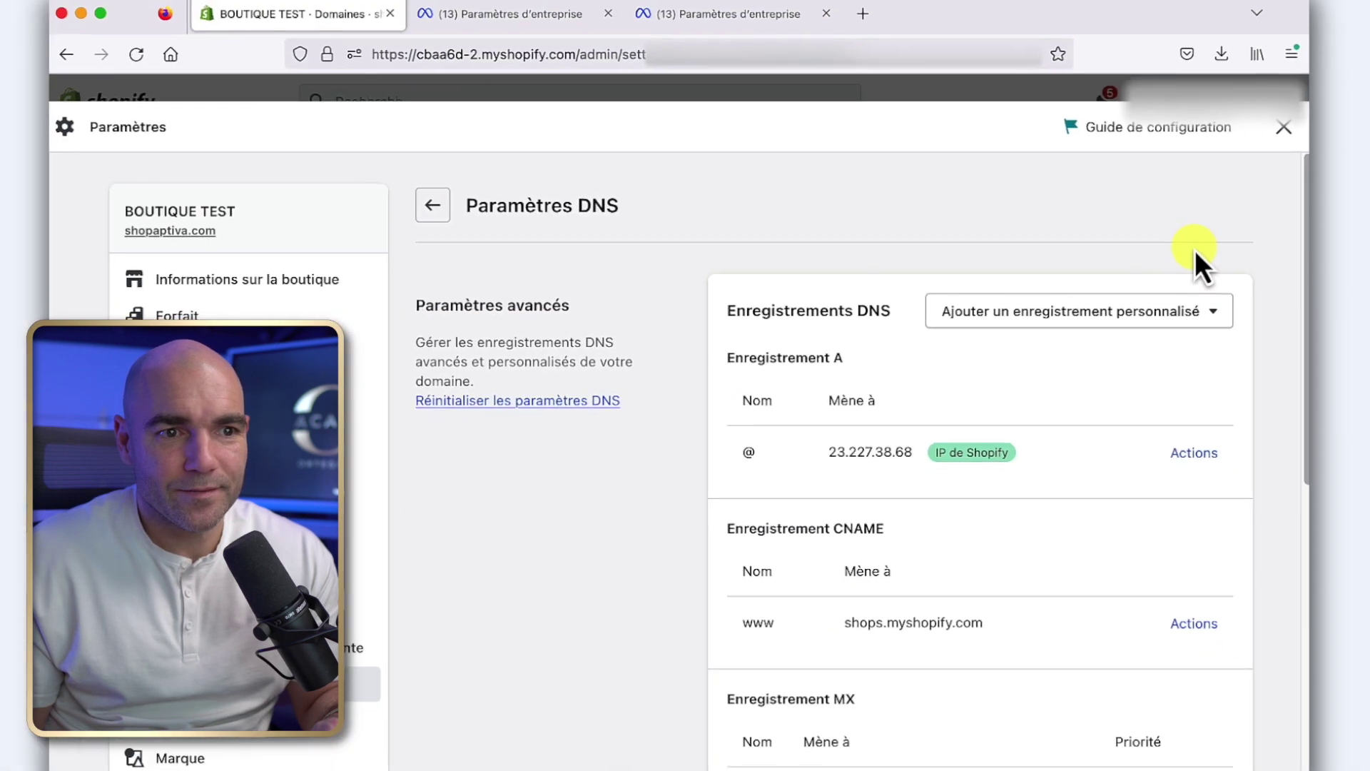
Switch back to the Meta business settings and copy the facebook-domain-verification TXT value for shopaptiva.com
{"action": "left_click", "coordinate": [725, 20]}
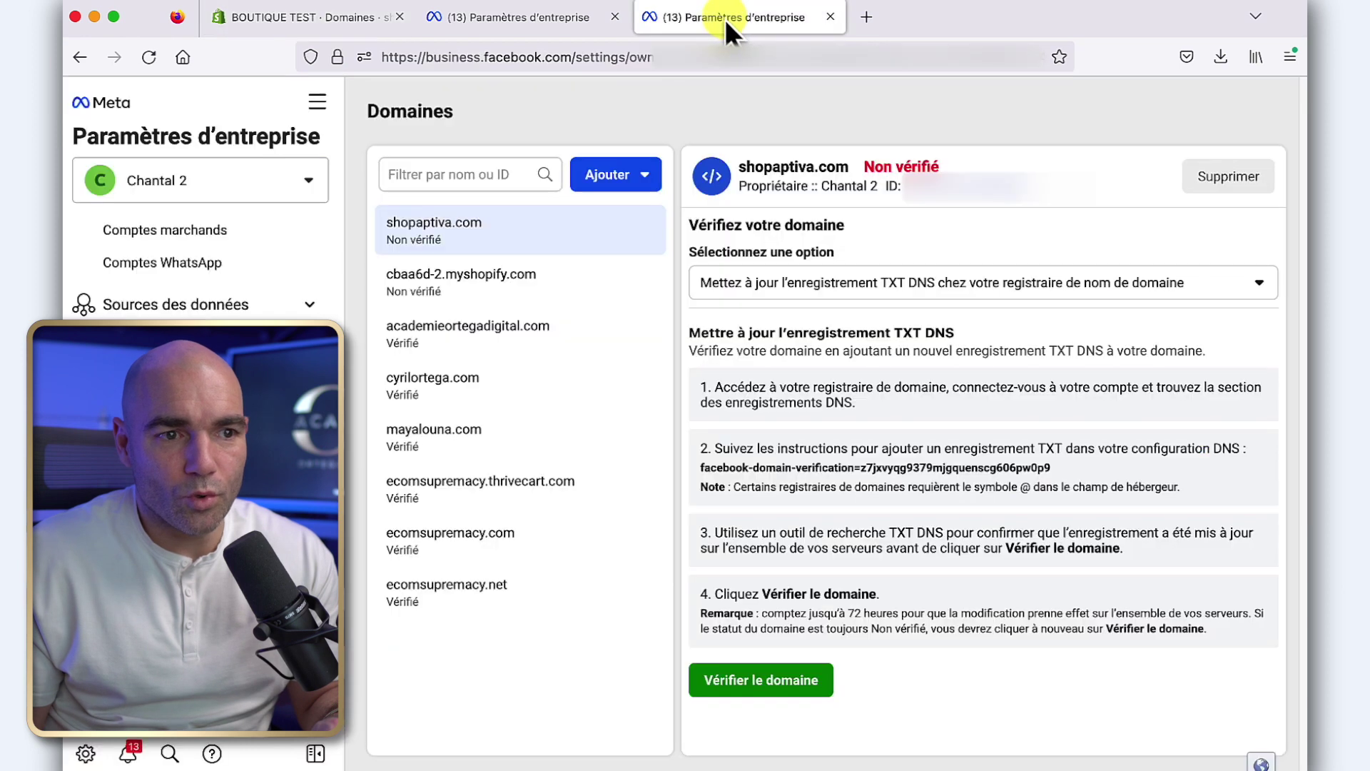
{"action": "left_click", "coordinate": [948, 468]}
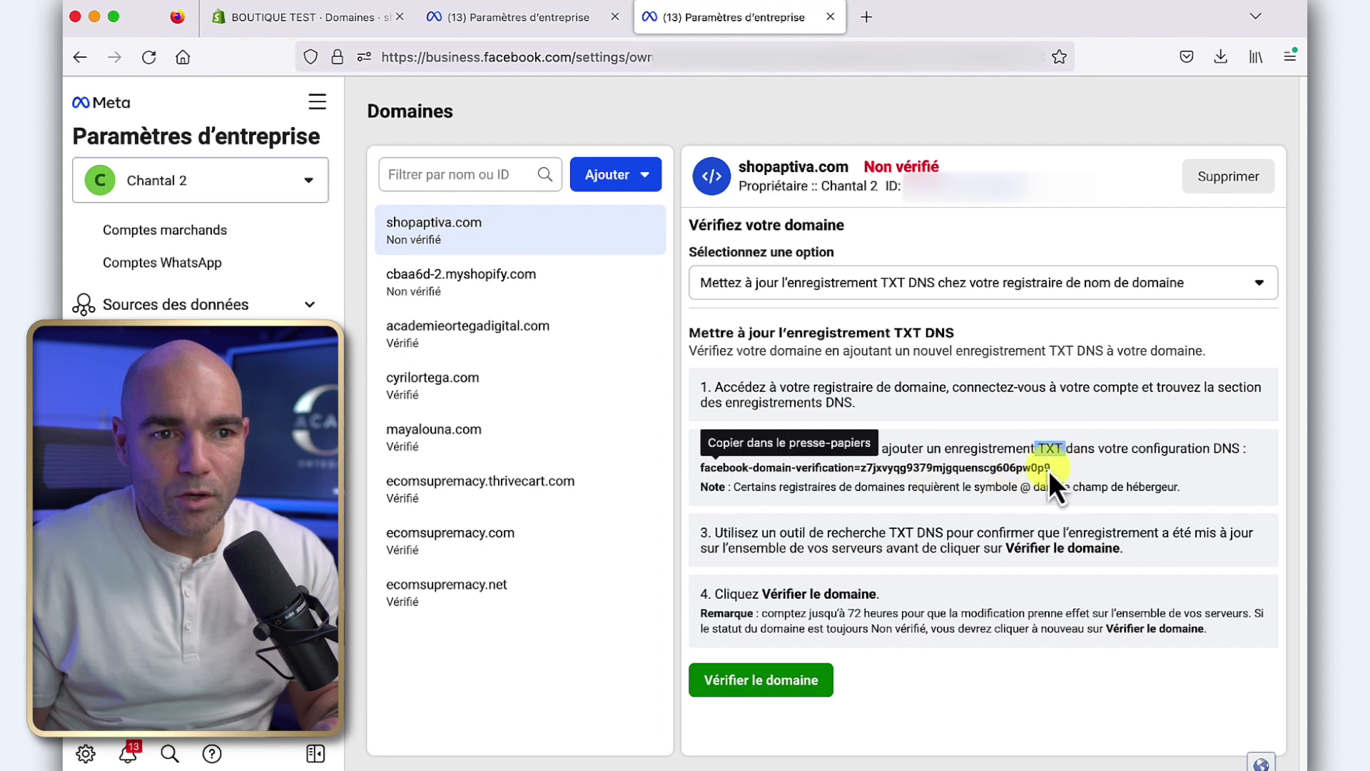
{"action": "left_click_drag", "start_coordinate": [1052, 468], "coordinate": [720, 473]}
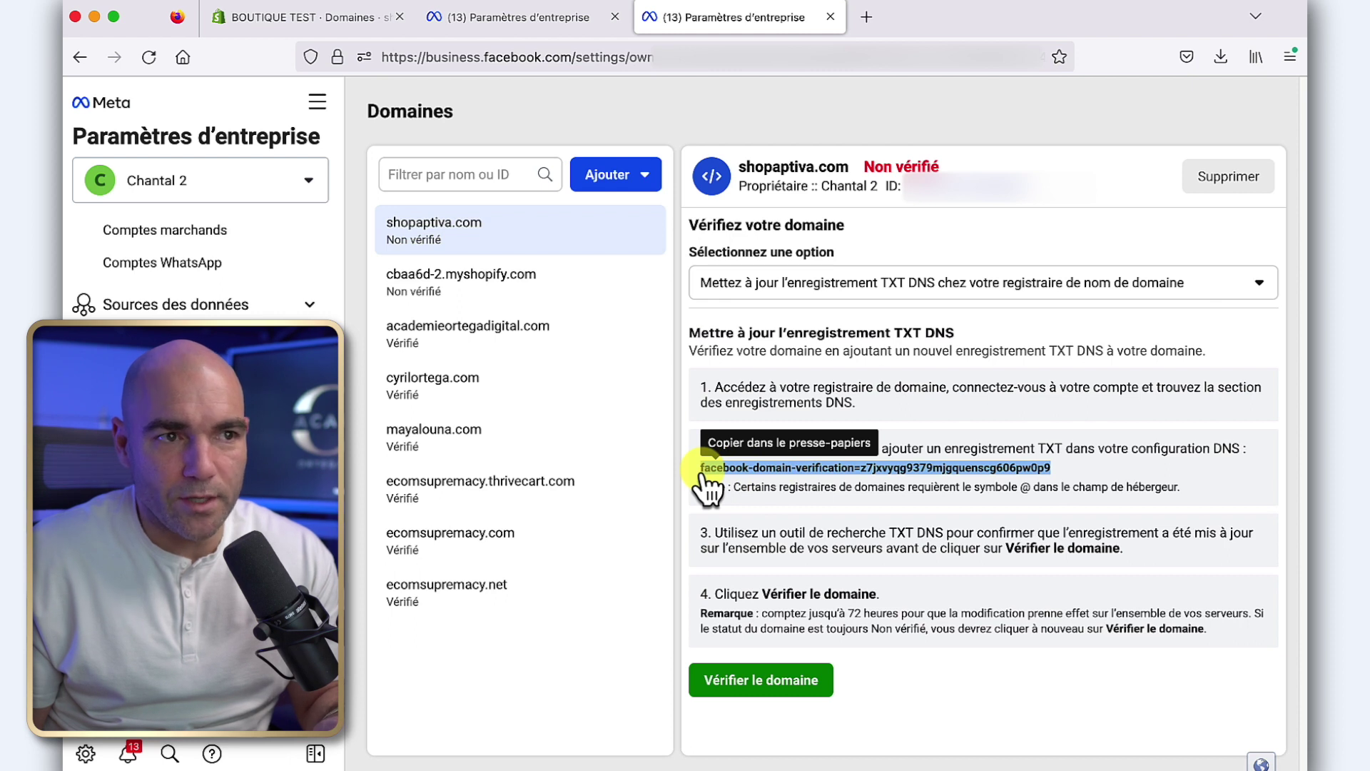
{"action": "left_click_drag", "start_coordinate": [703, 474], "coordinate": [698, 470]}
{"action": "key", "text": "super+c"}
In Shopify's DNS settings, add a TXT record named @ with the copied domain verification code as its value
{"action": "left_click", "coordinate": [305, 23]}
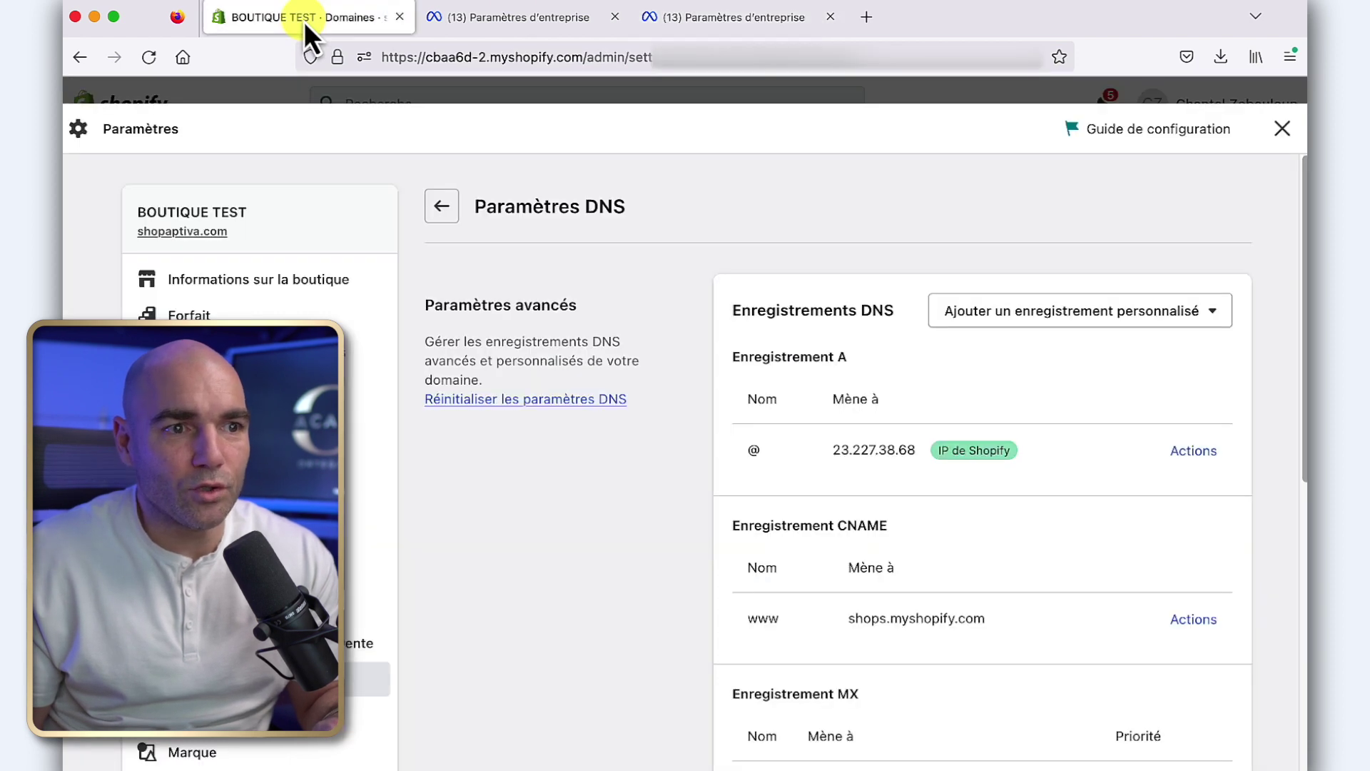
{"action": "left_click", "coordinate": [1171, 314]}
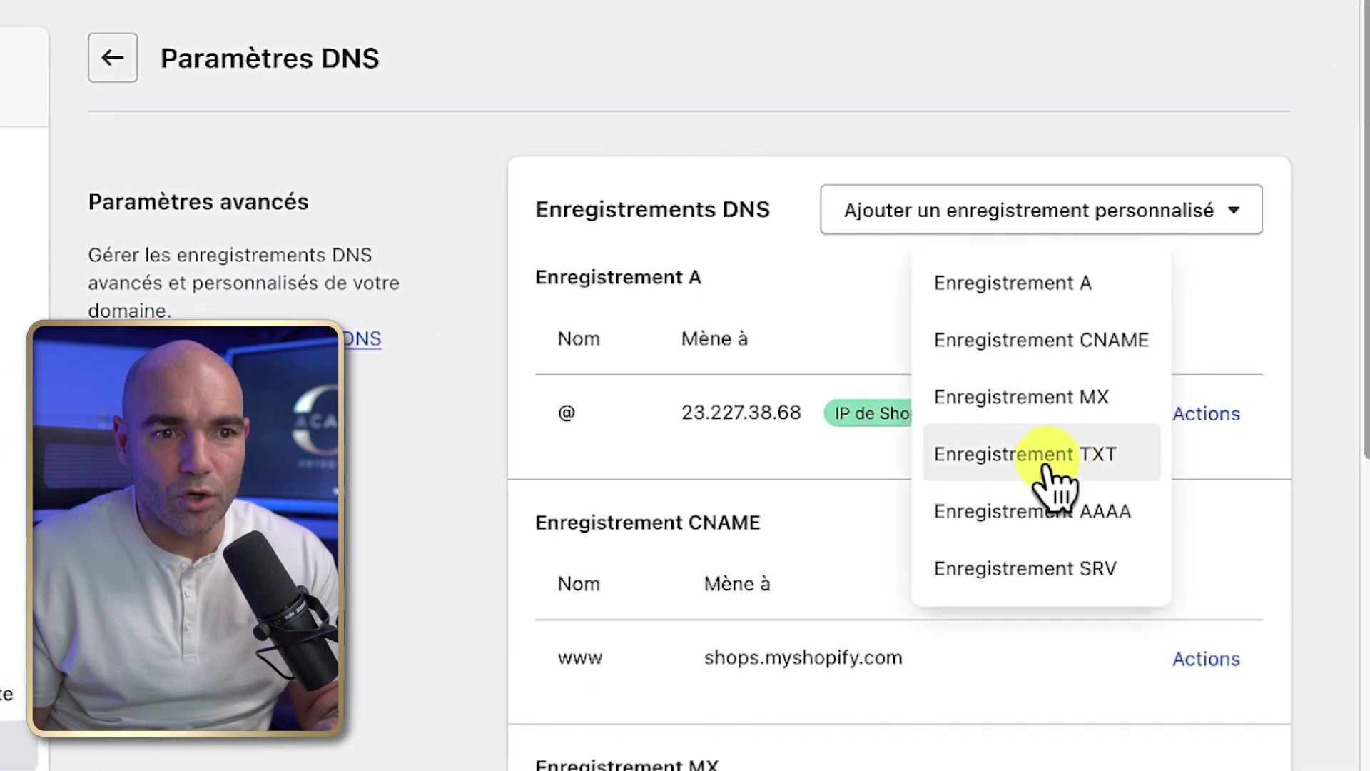
{"action": "left_click", "coordinate": [1015, 473]}
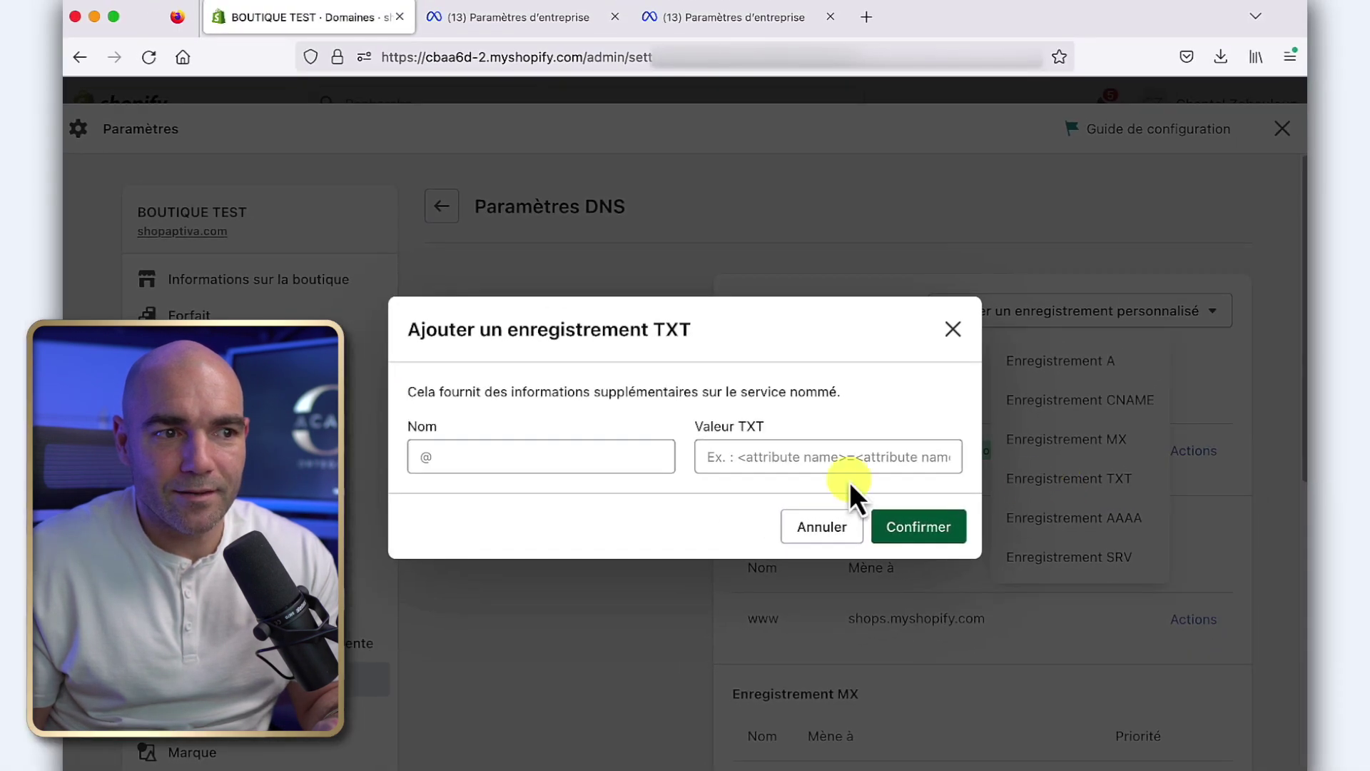
{"action": "left_click", "coordinate": [705, 17]}
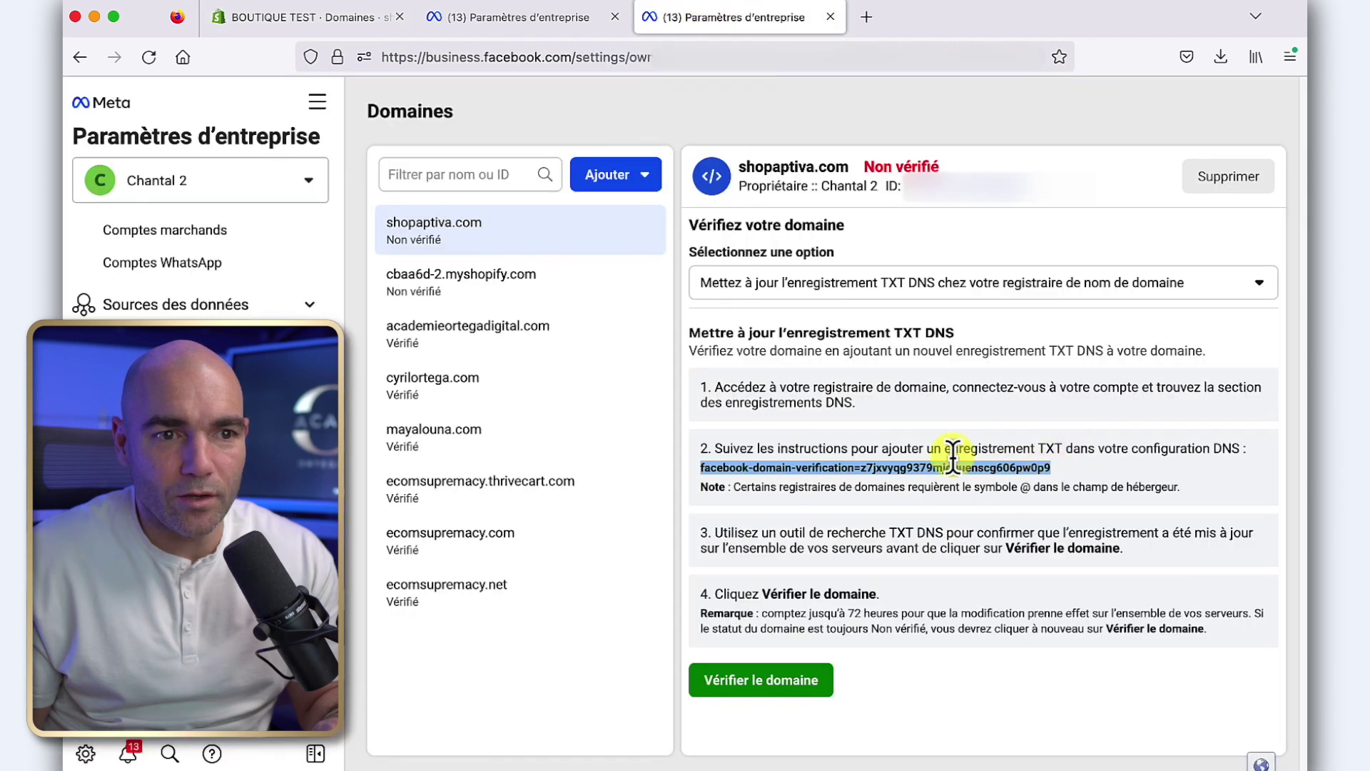
{"action": "left_click", "coordinate": [285, 18]}
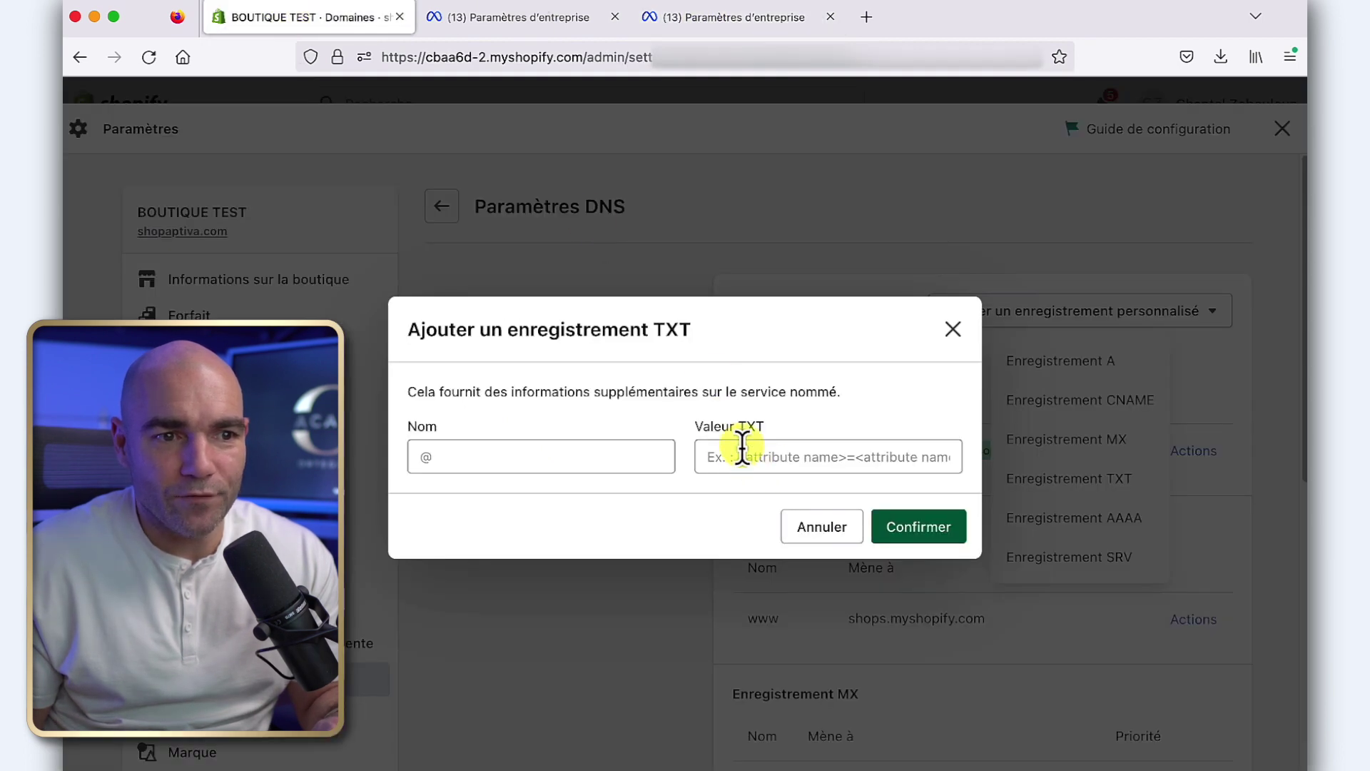
{"action": "left_click", "coordinate": [778, 464]}
{"action": "key", "text": "super+v"}
{"action": "left_click", "coordinate": [447, 459]}
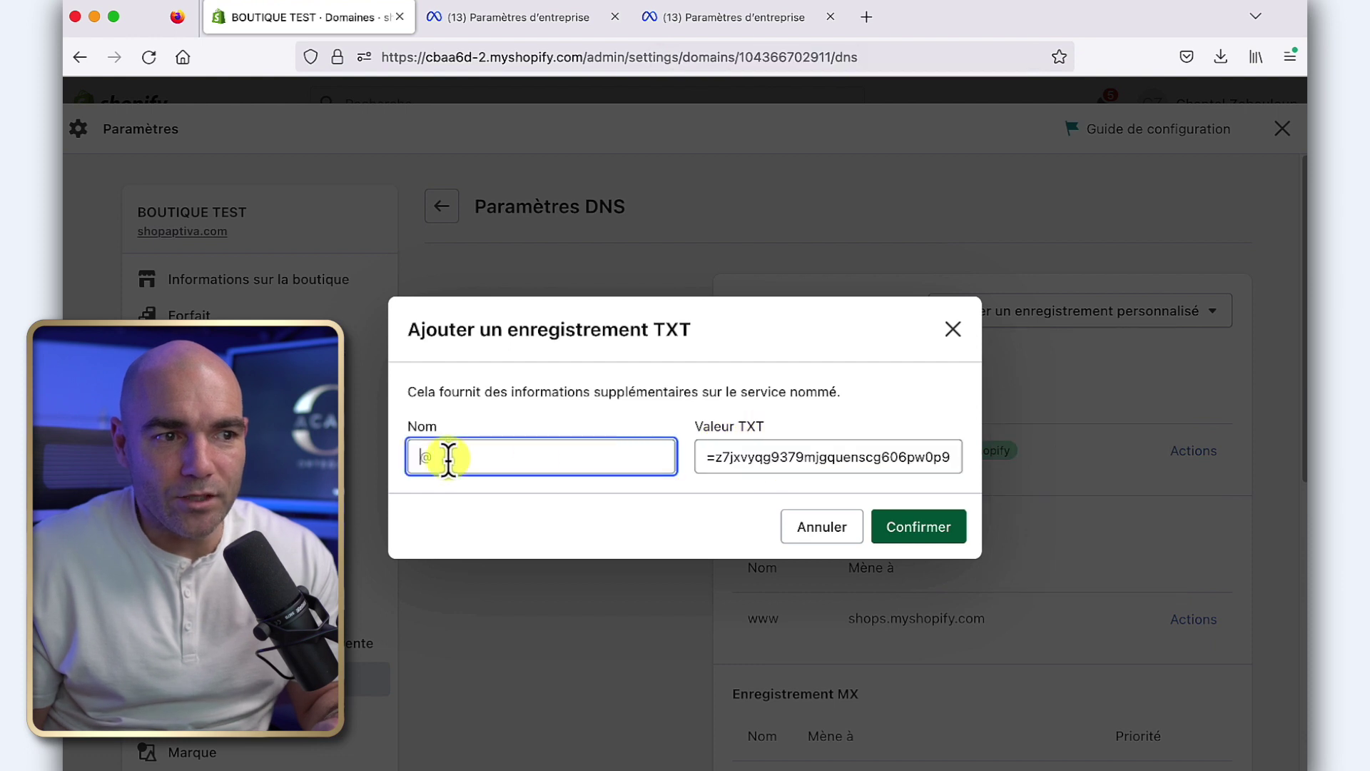
{"action": "type", "text": "@"}
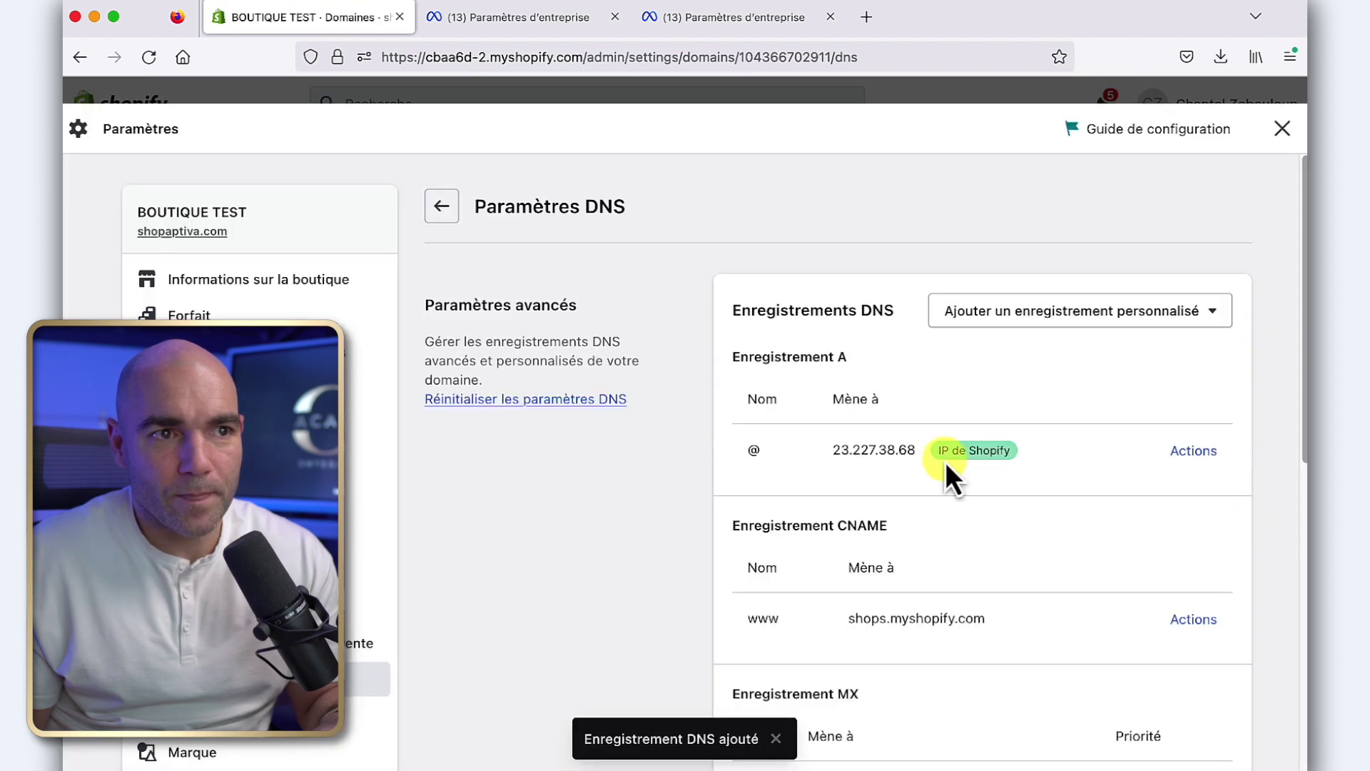
Return to the Meta business settings, run the domain verification for shopaptiva.com and close the confirmation
{"action": "left_click", "coordinate": [705, 23]}
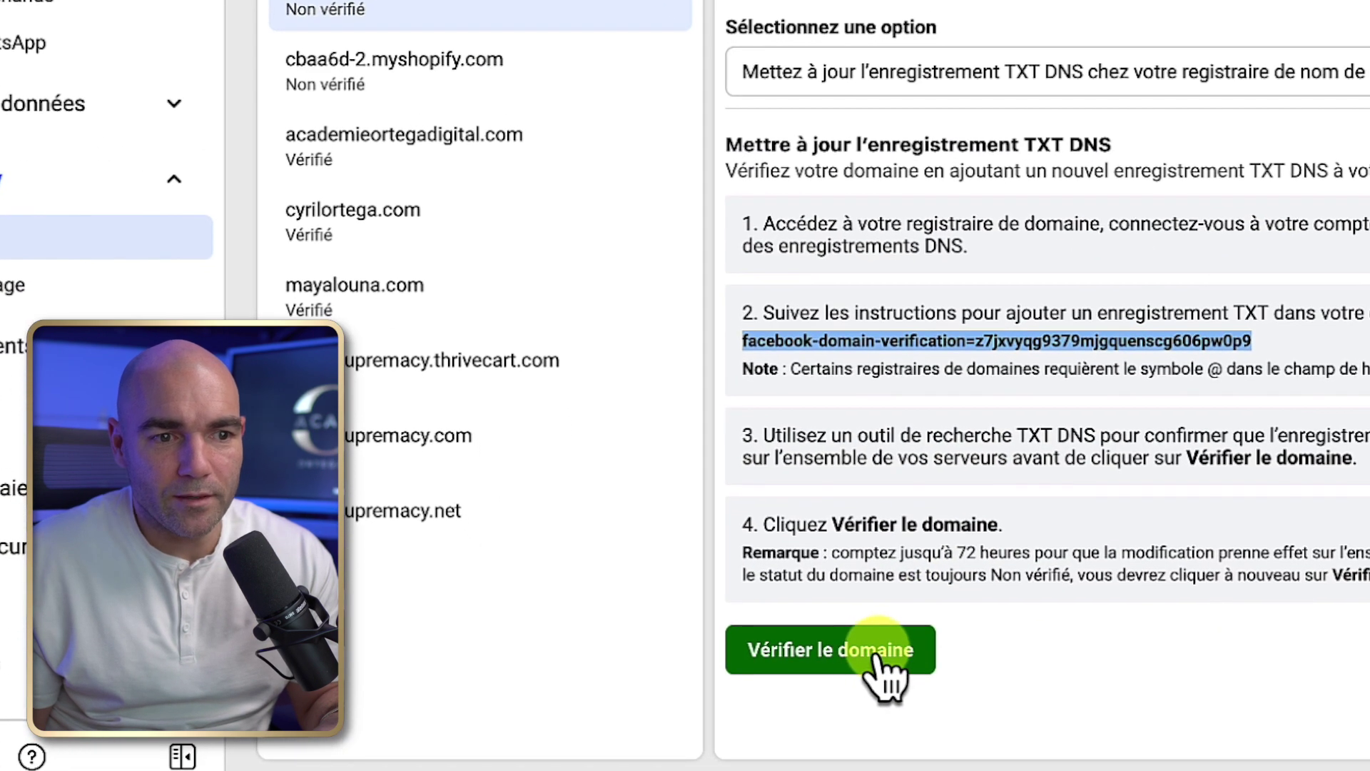
{"action": "left_click", "coordinate": [878, 653]}
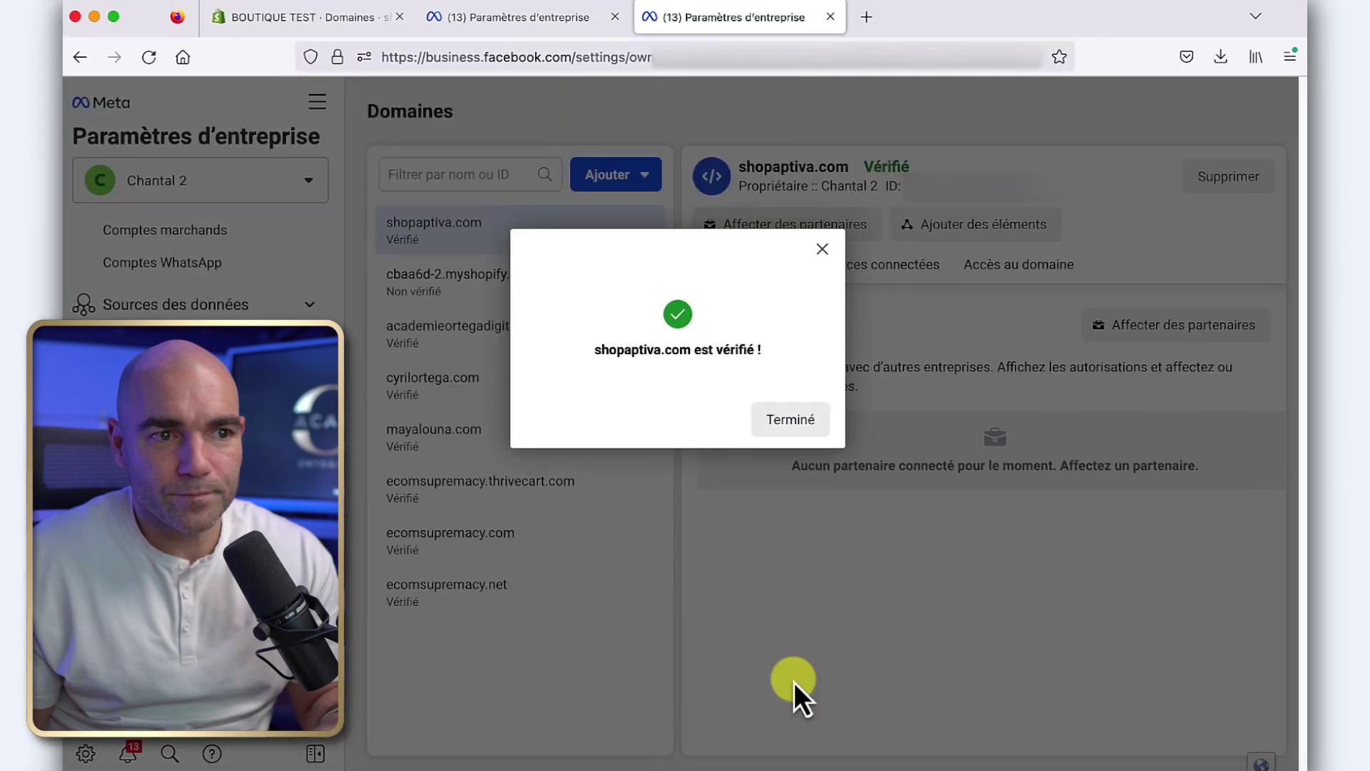
{"action": "left_click", "coordinate": [790, 421]}
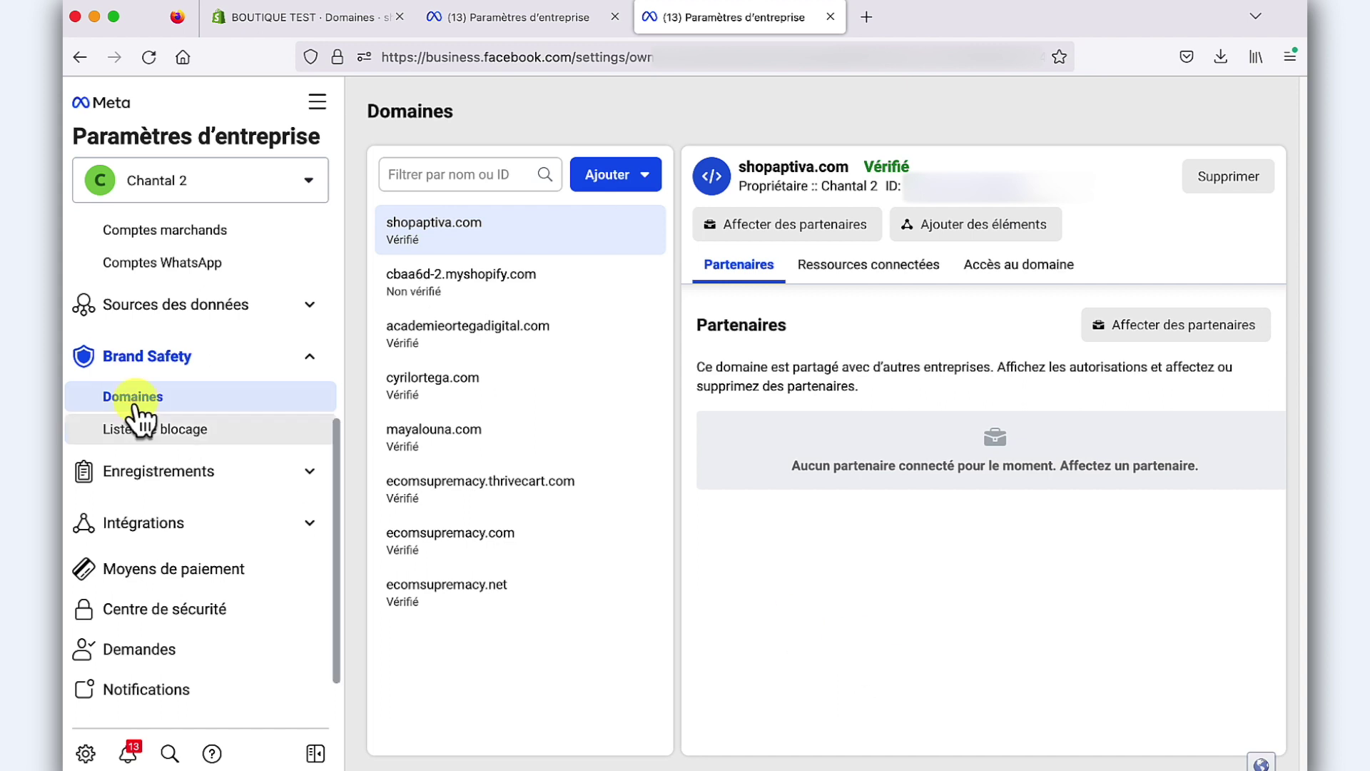
Open the Pixels list in the Sources des données section of the business settings
{"action": "scroll", "coordinate": [190, 428], "scroll_direction": "up", "scroll_amount": 5}
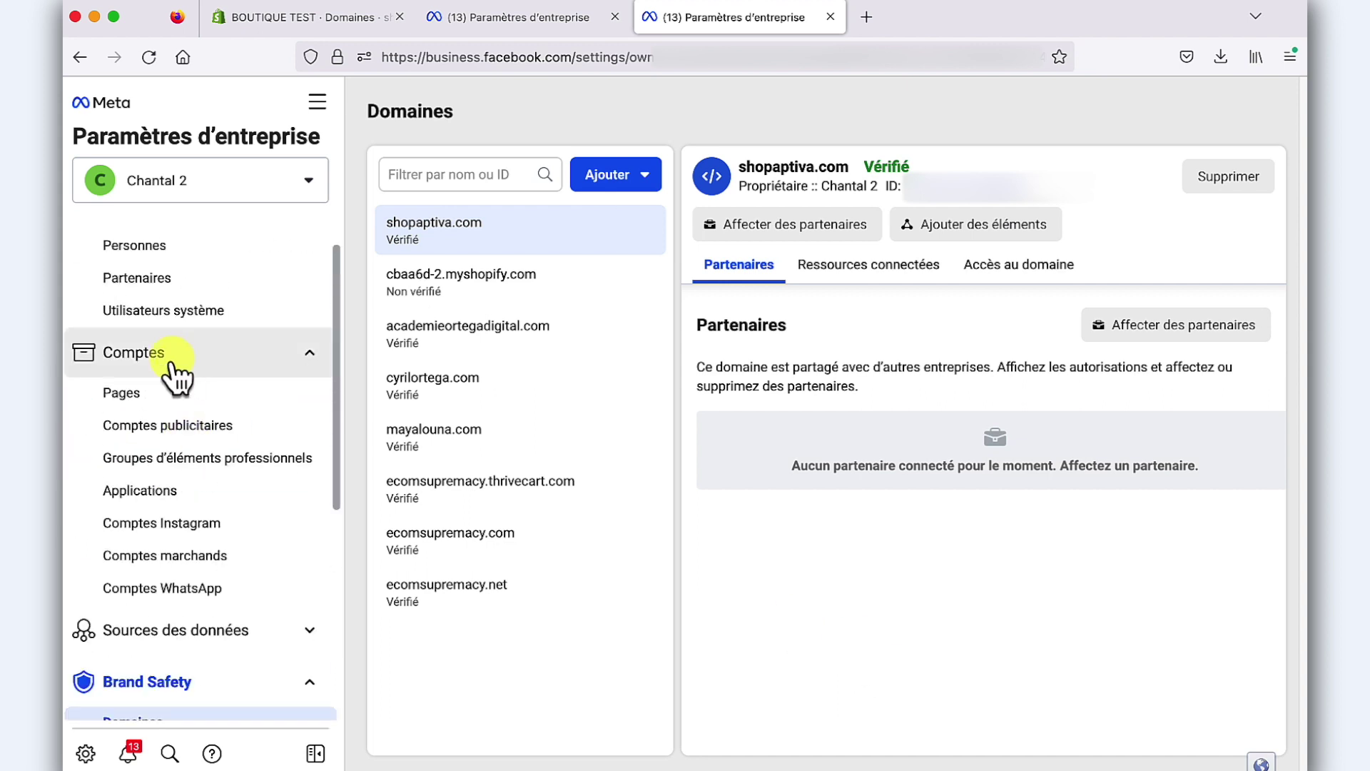
{"action": "scroll", "coordinate": [174, 383], "scroll_direction": "up", "scroll_amount": 2}
{"action": "scroll", "coordinate": [184, 403], "scroll_direction": "down", "scroll_amount": 1}
{"action": "scroll", "coordinate": [184, 403], "scroll_direction": "down", "scroll_amount": 2}
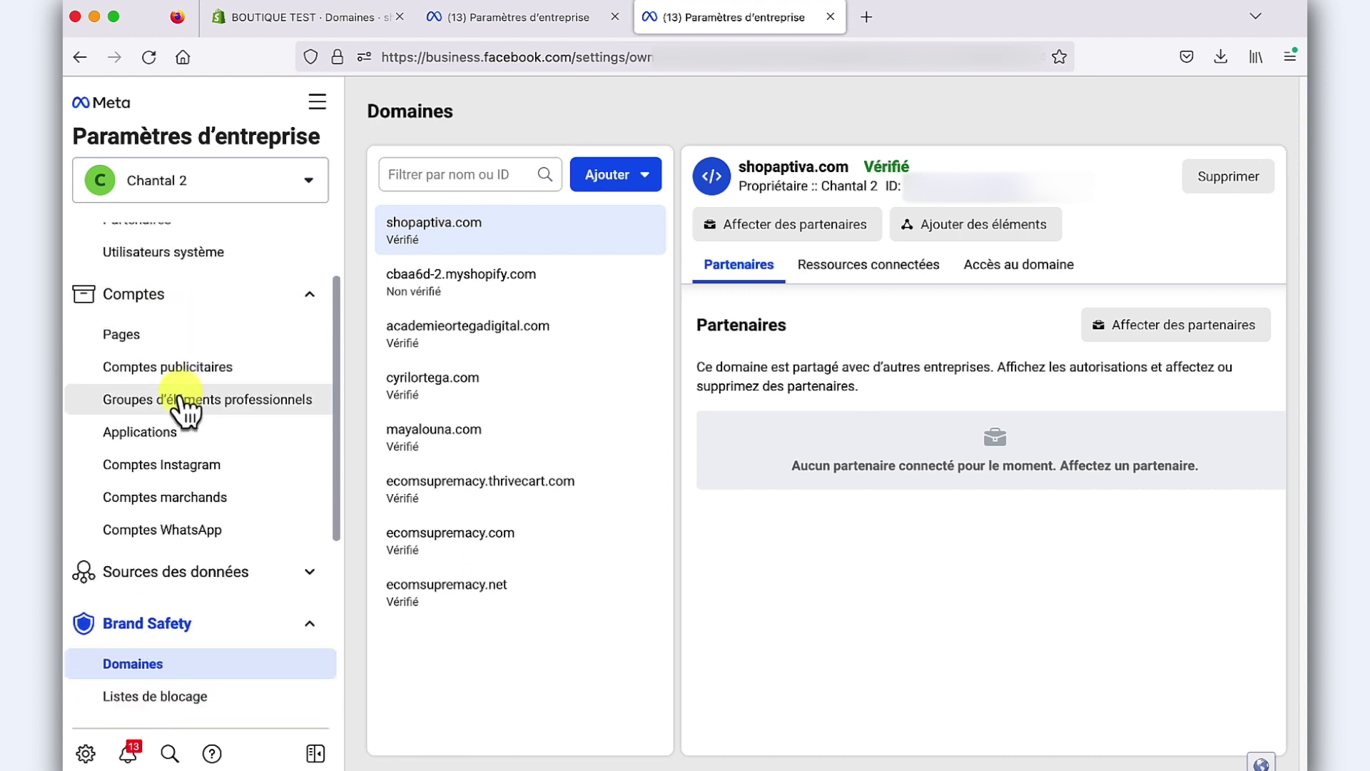
{"action": "left_click", "coordinate": [182, 548]}
{"action": "left_click", "coordinate": [241, 596]}
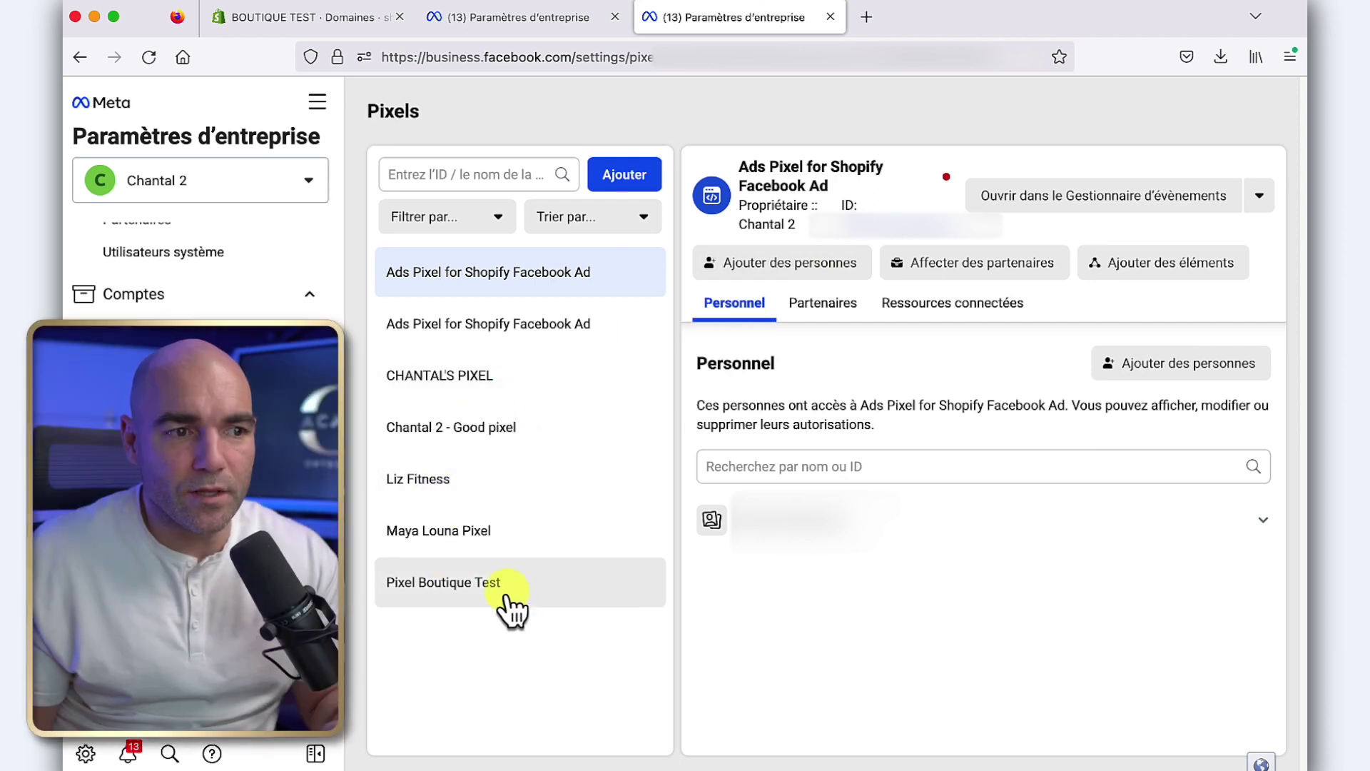
Open Pixel Boutique Test in the Gestionnaire d'évènements and go to its web event configurations to examine the events
{"action": "left_click", "coordinate": [479, 592]}
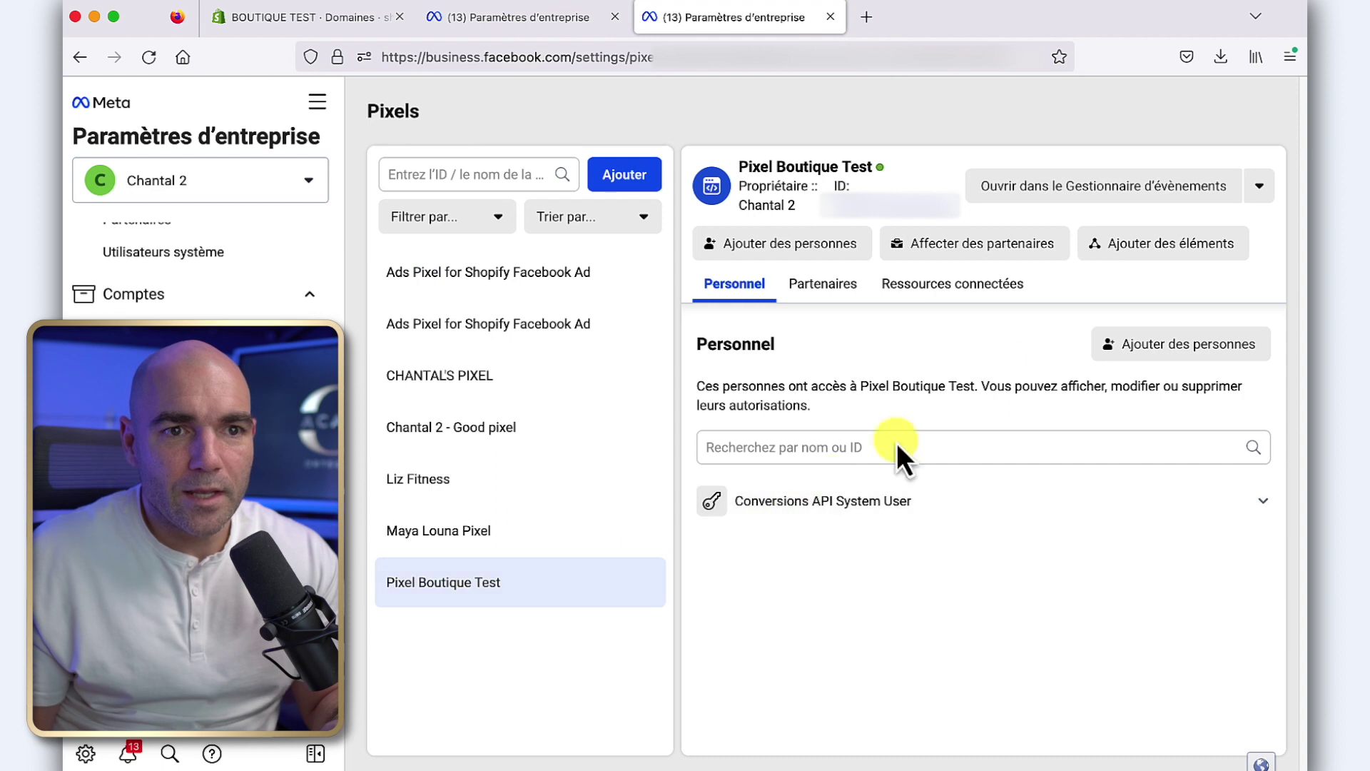
{"action": "left_click", "coordinate": [1079, 187]}
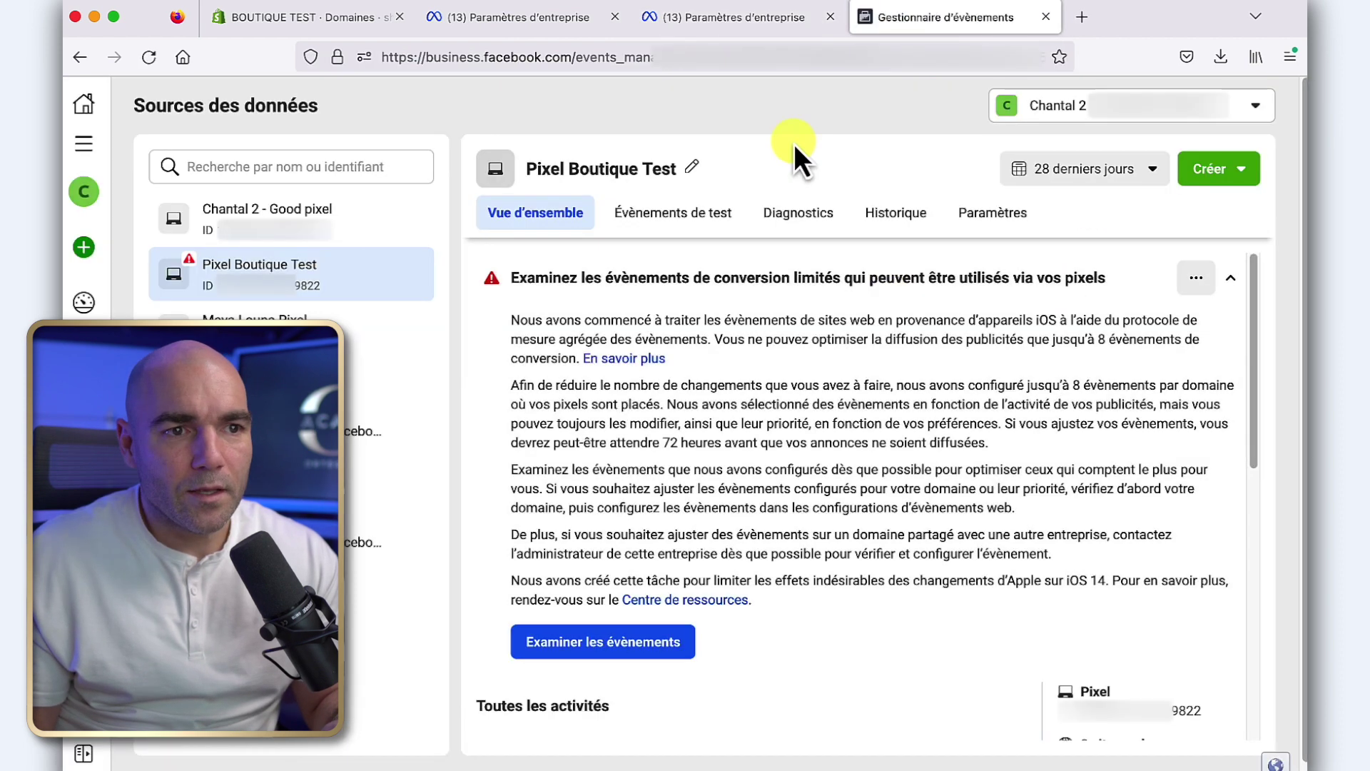
{"action": "left_click", "coordinate": [607, 645]}
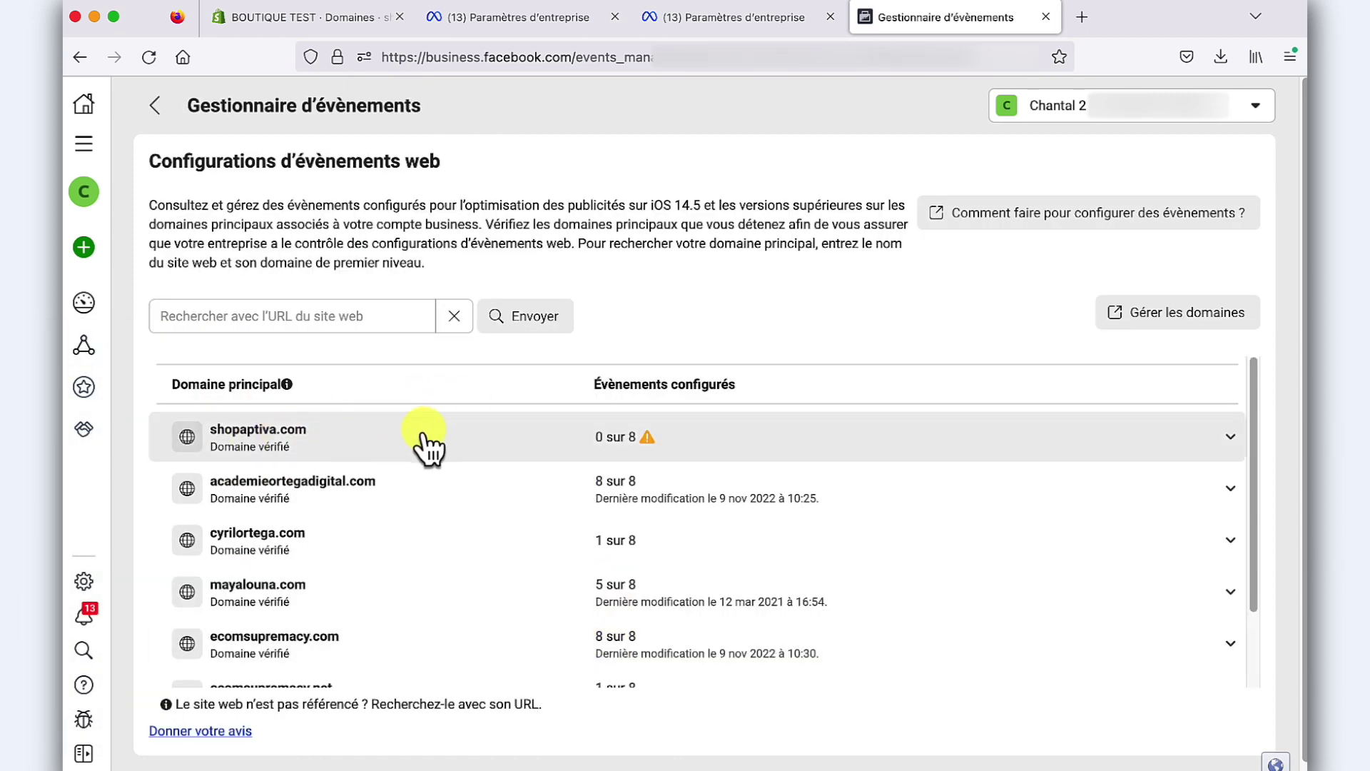
Expand the shopaptiva.com domain and open its web events for editing, accepting the modification warning
{"action": "mouse_move", "coordinate": [647, 438]}
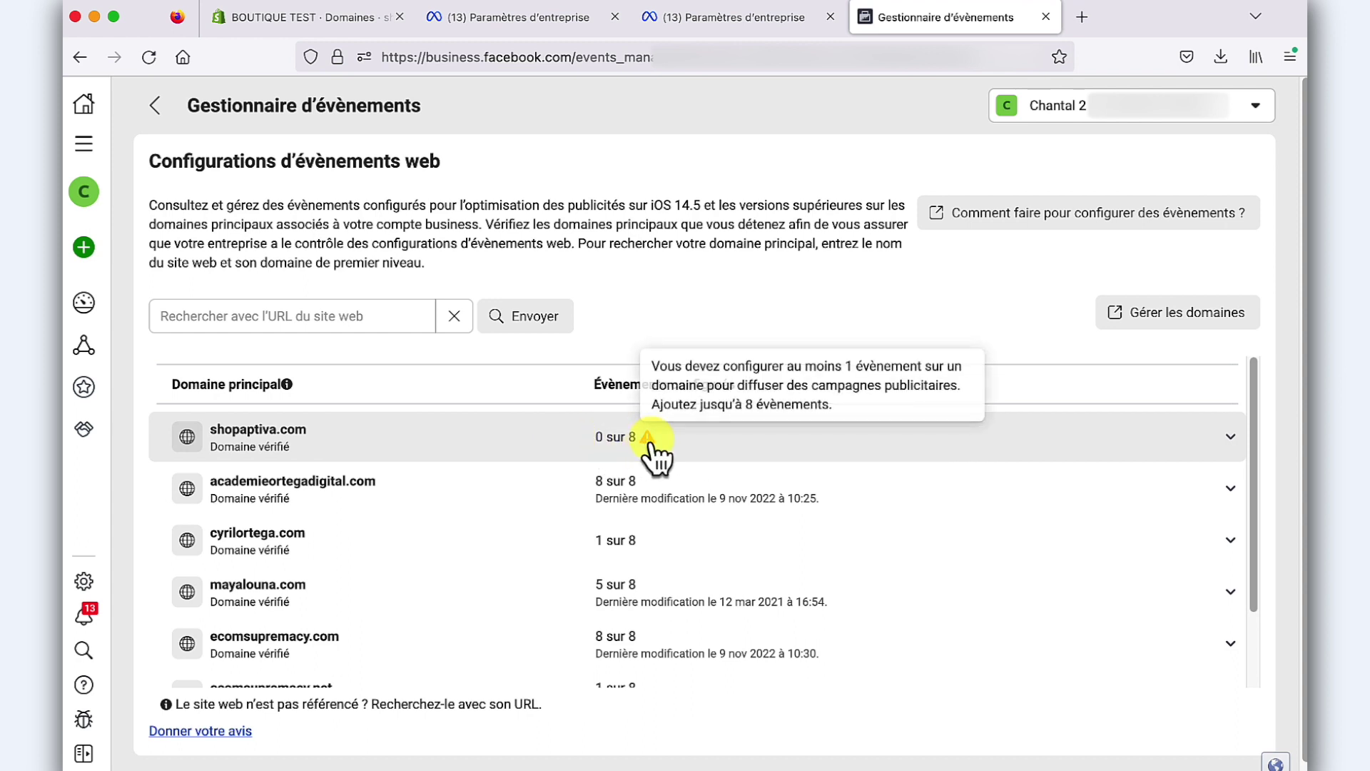
{"action": "left_click", "coordinate": [1222, 439]}
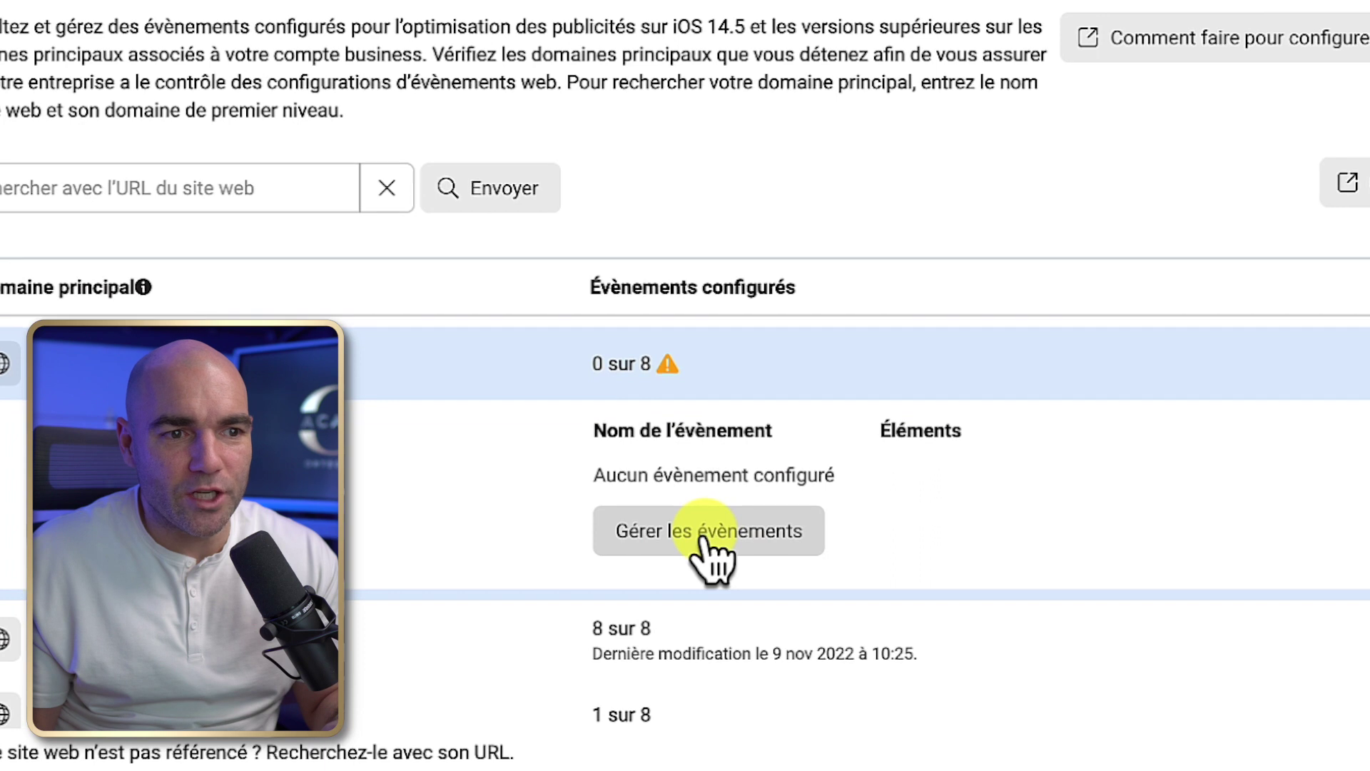
{"action": "left_click", "coordinate": [673, 552]}
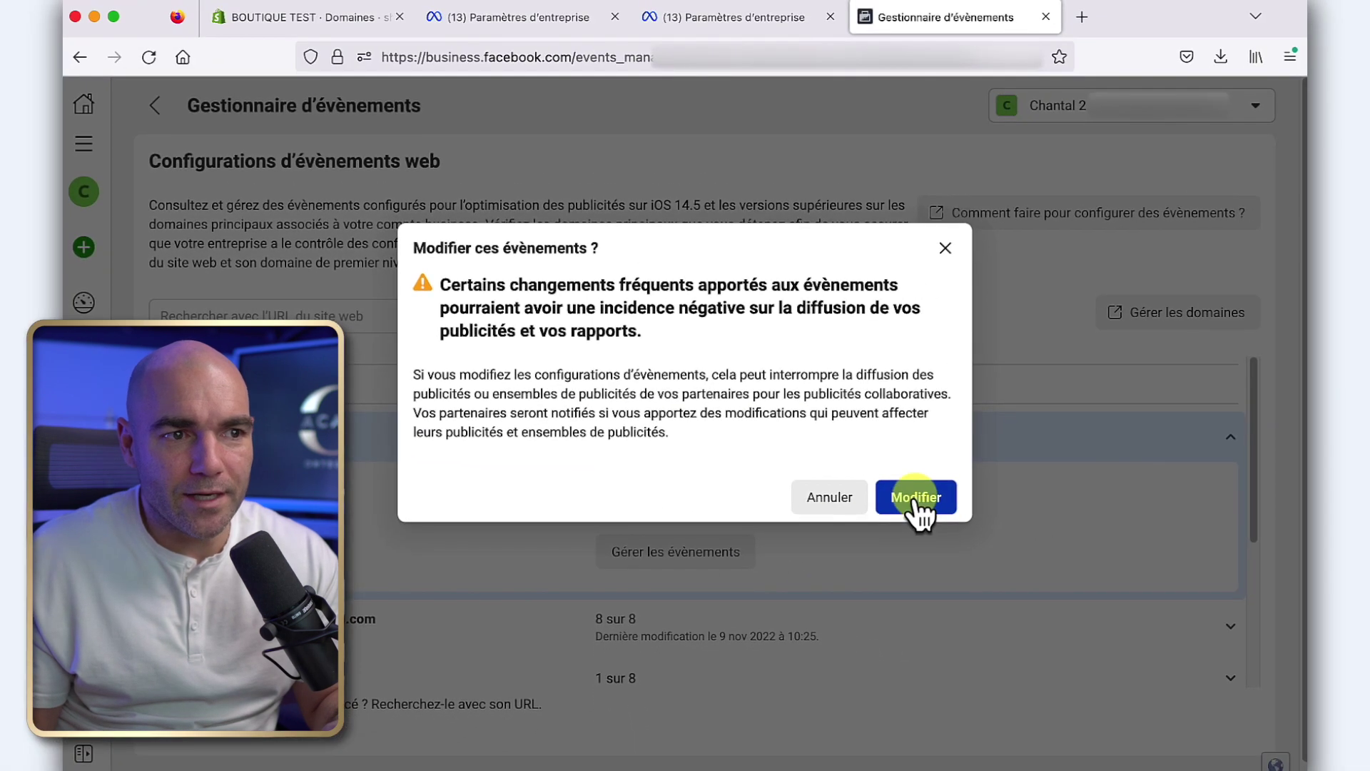
{"action": "left_click", "coordinate": [918, 500]}
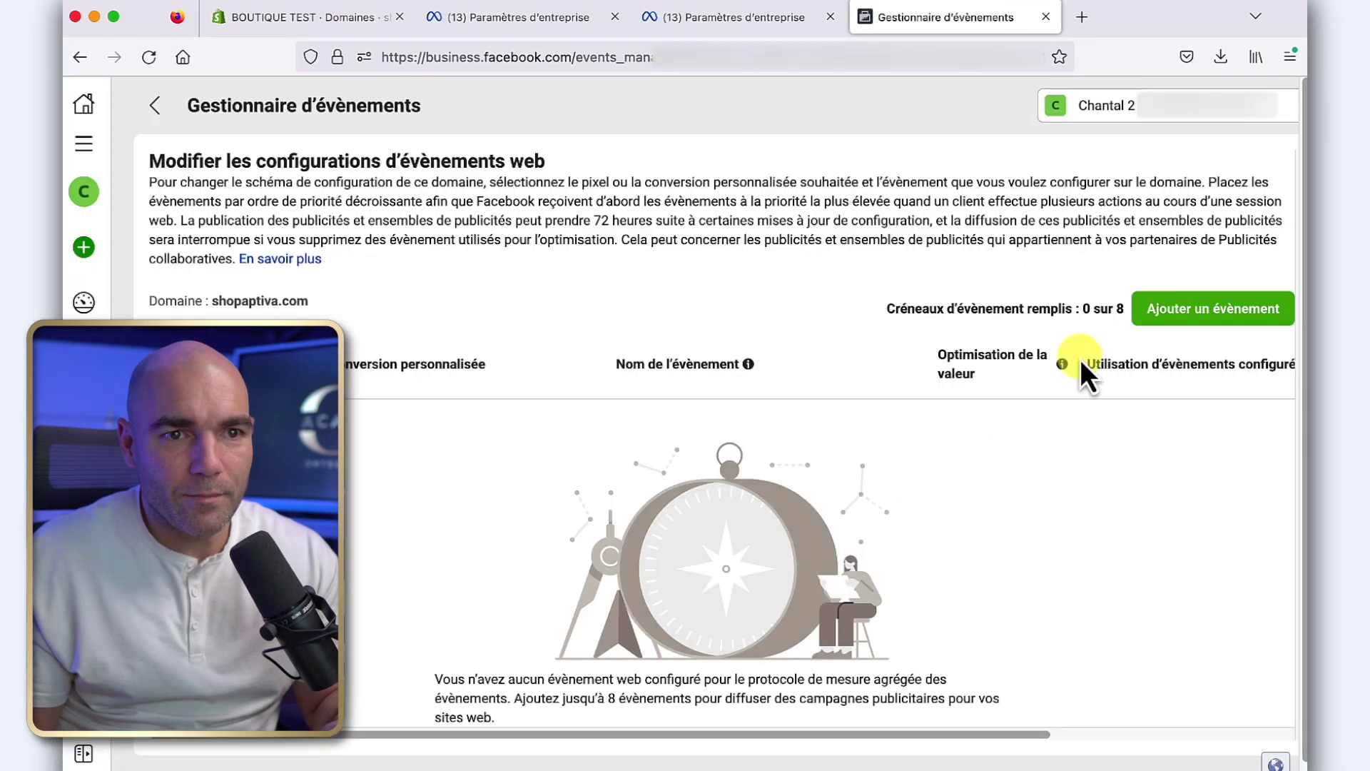
Add a first event for shopaptiva.com using Pixel Boutique Test and the Achat event
{"action": "left_click", "coordinate": [1203, 312]}
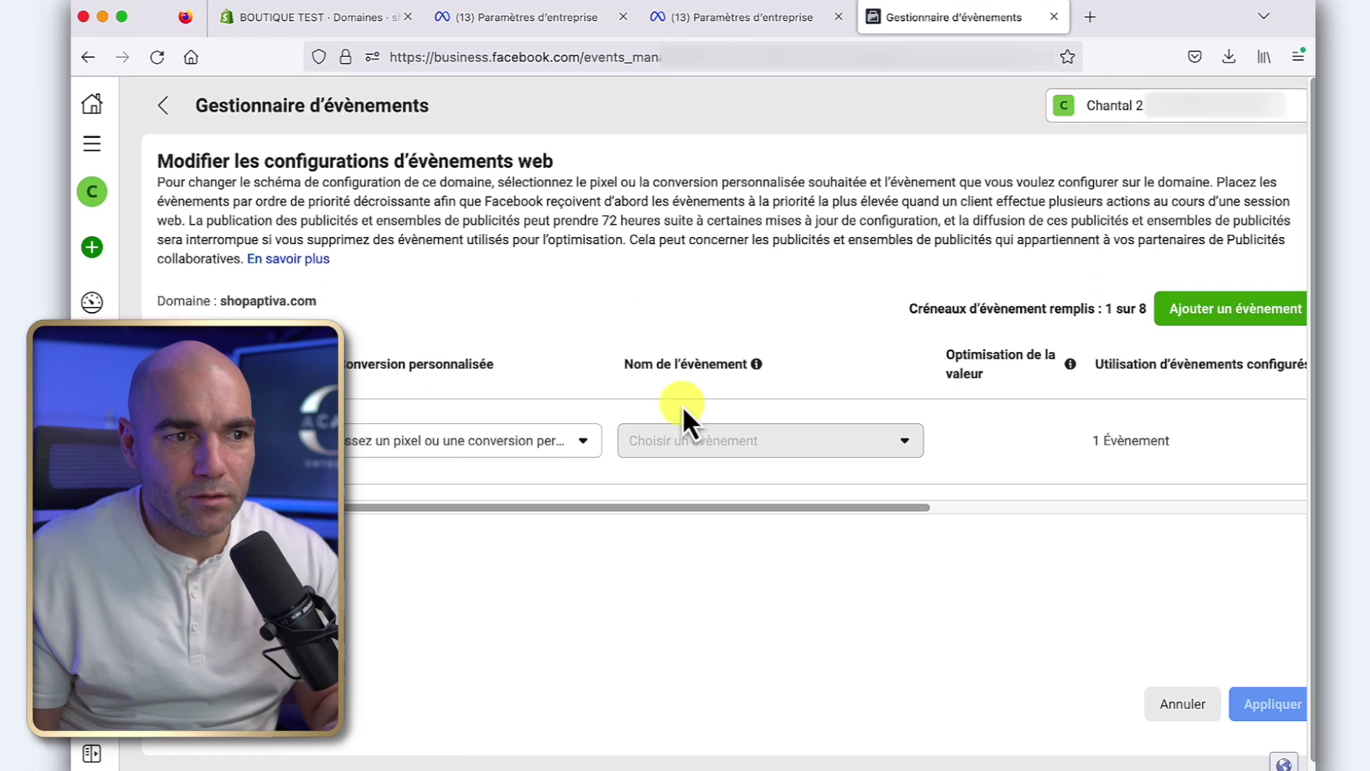
{"action": "left_click", "coordinate": [605, 448]}
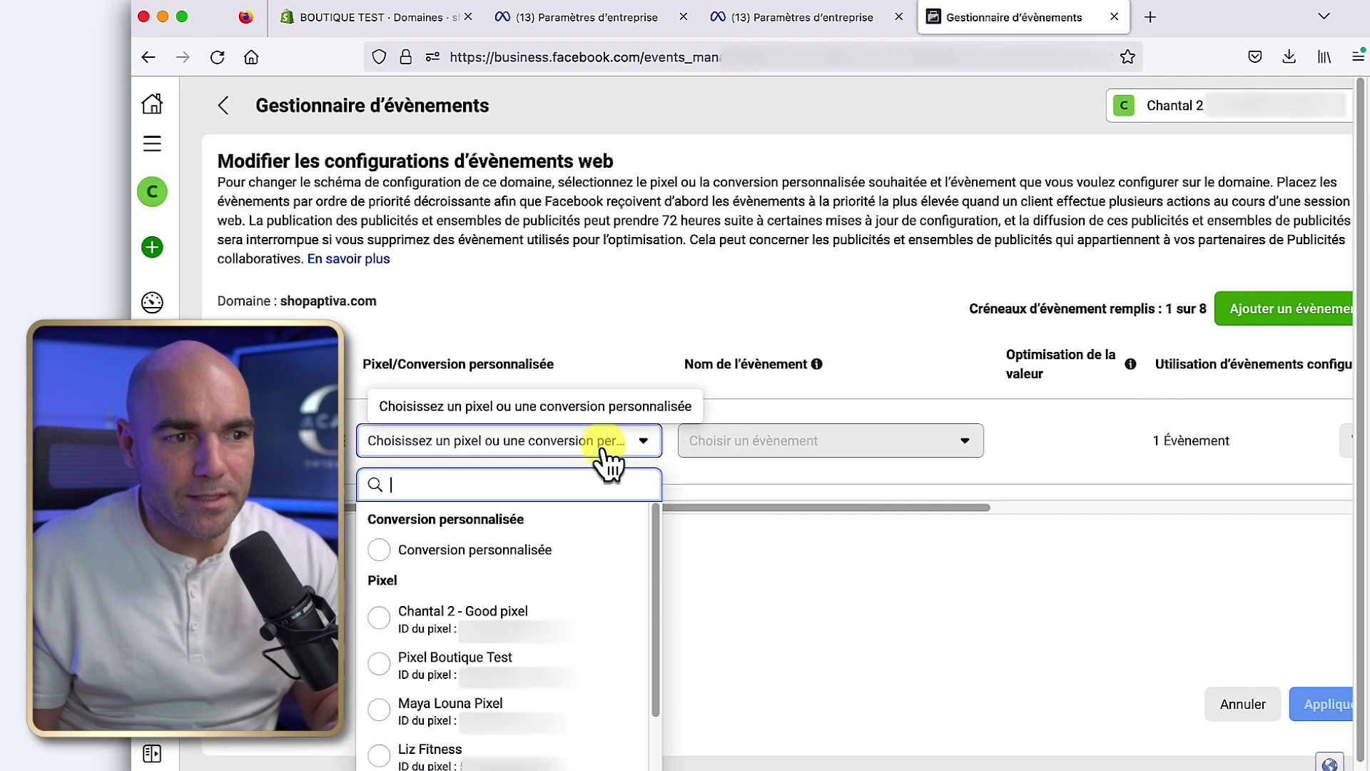
{"action": "scroll", "coordinate": [628, 610], "scroll_direction": "down", "scroll_amount": 5}
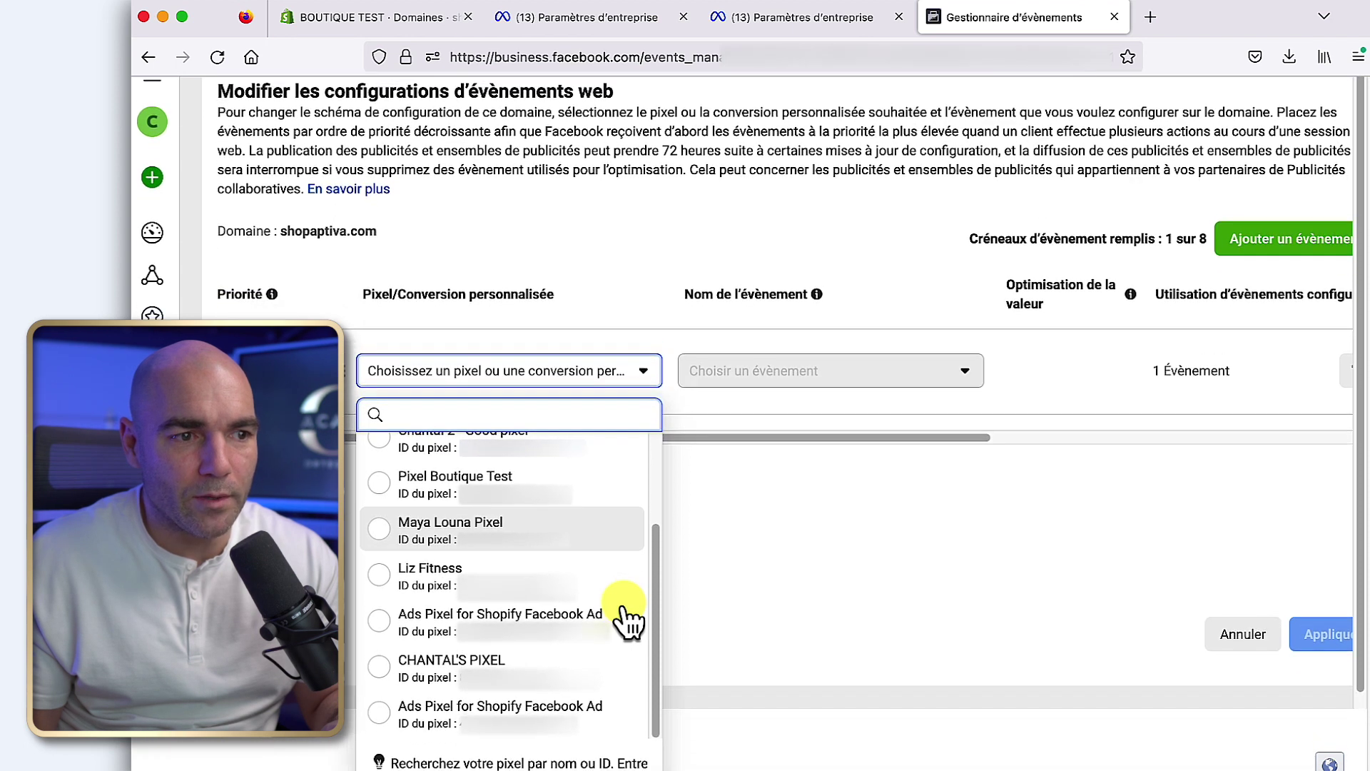
{"action": "left_click", "coordinate": [483, 531]}
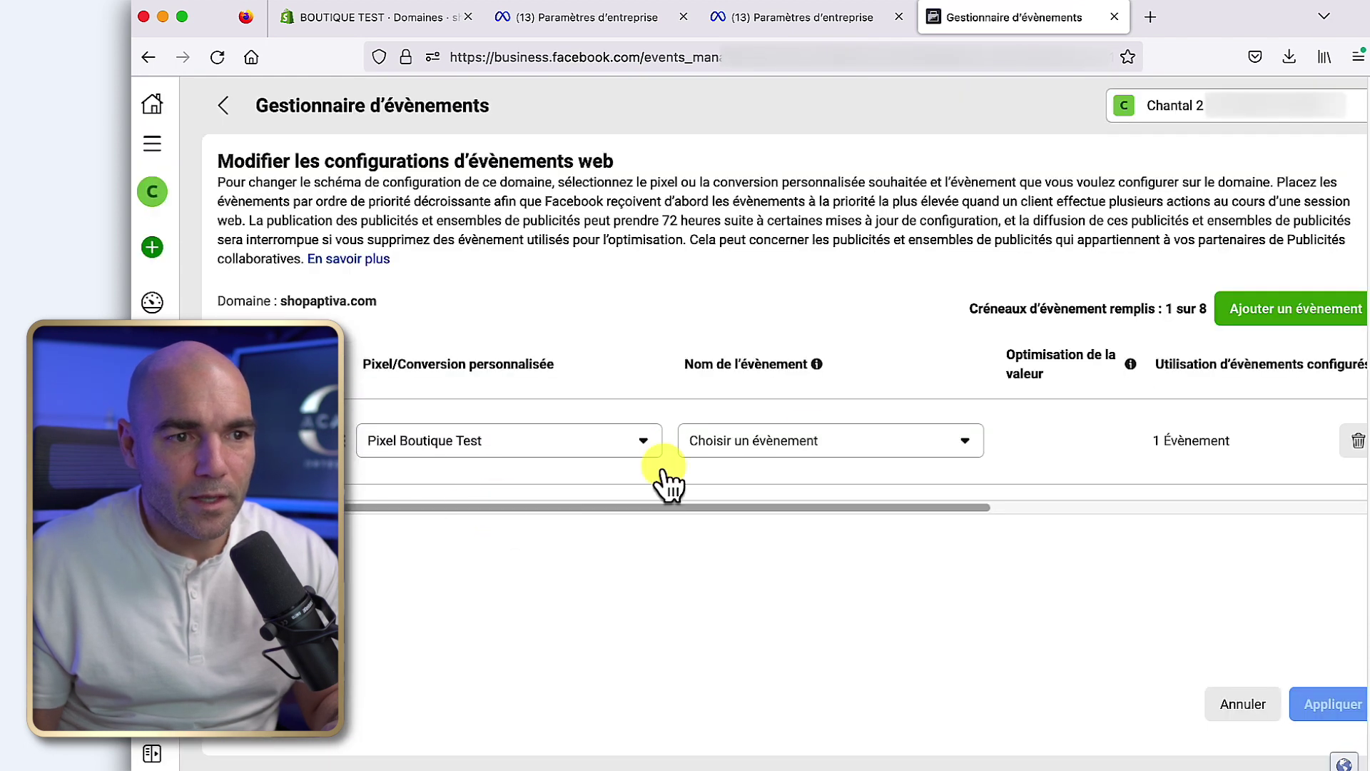
{"action": "left_click", "coordinate": [869, 446]}
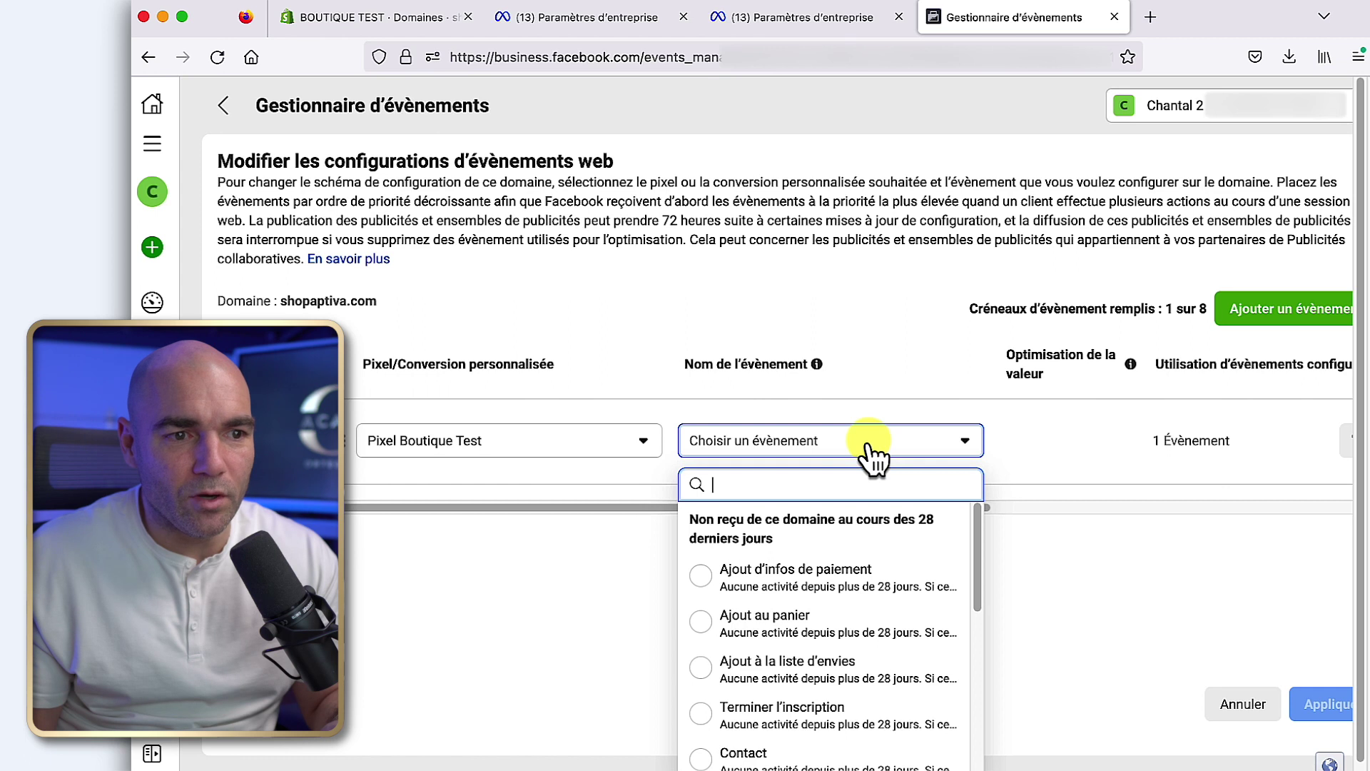
{"action": "scroll", "coordinate": [928, 430], "scroll_direction": "down", "scroll_amount": 1}
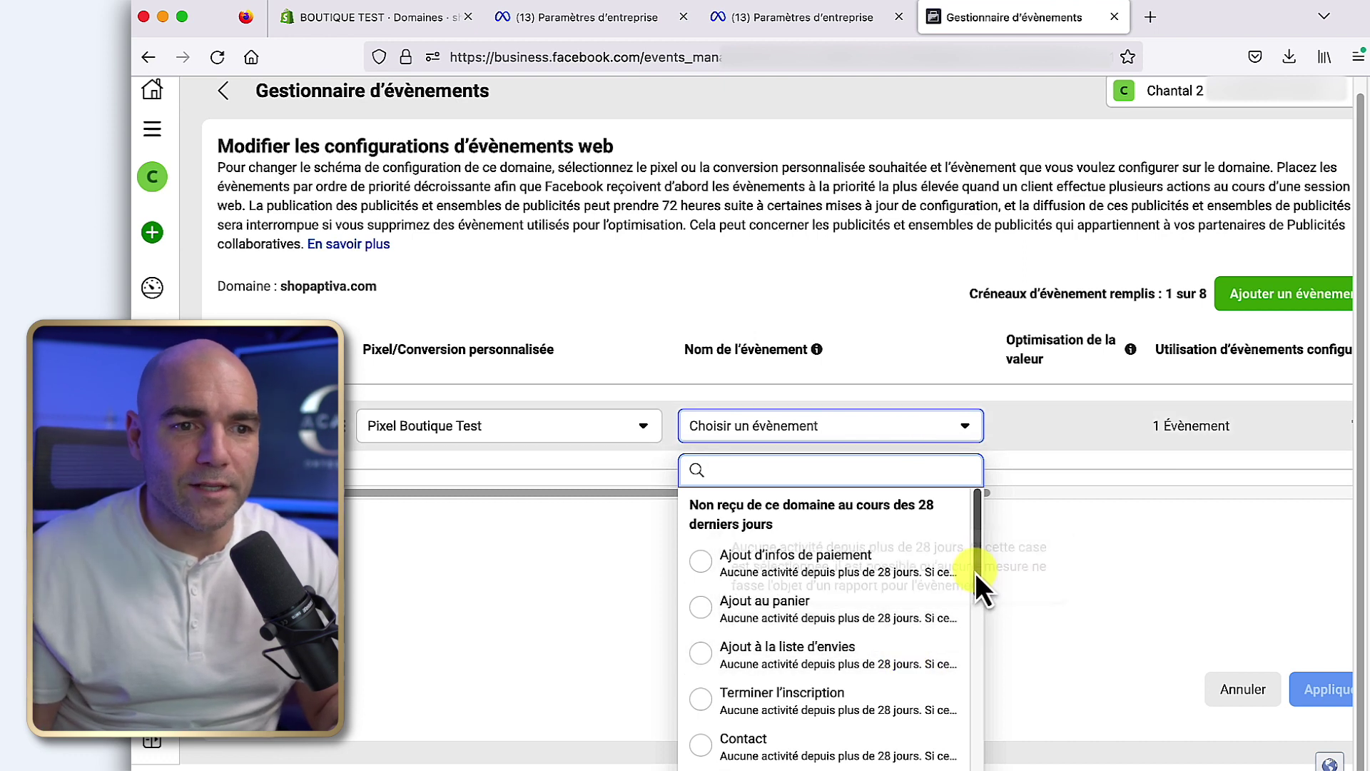
{"action": "left_click_drag", "start_coordinate": [976, 558], "coordinate": [979, 697]}
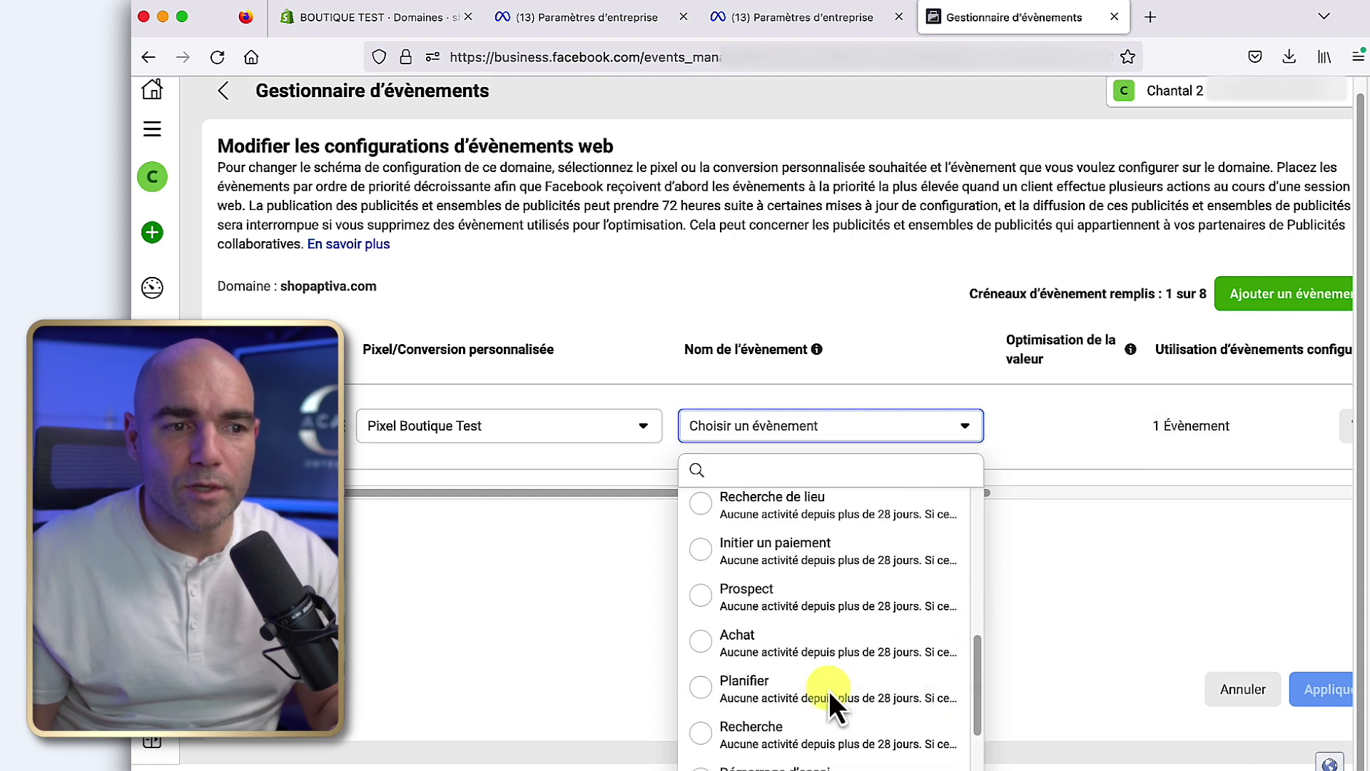
{"action": "left_click", "coordinate": [701, 645]}
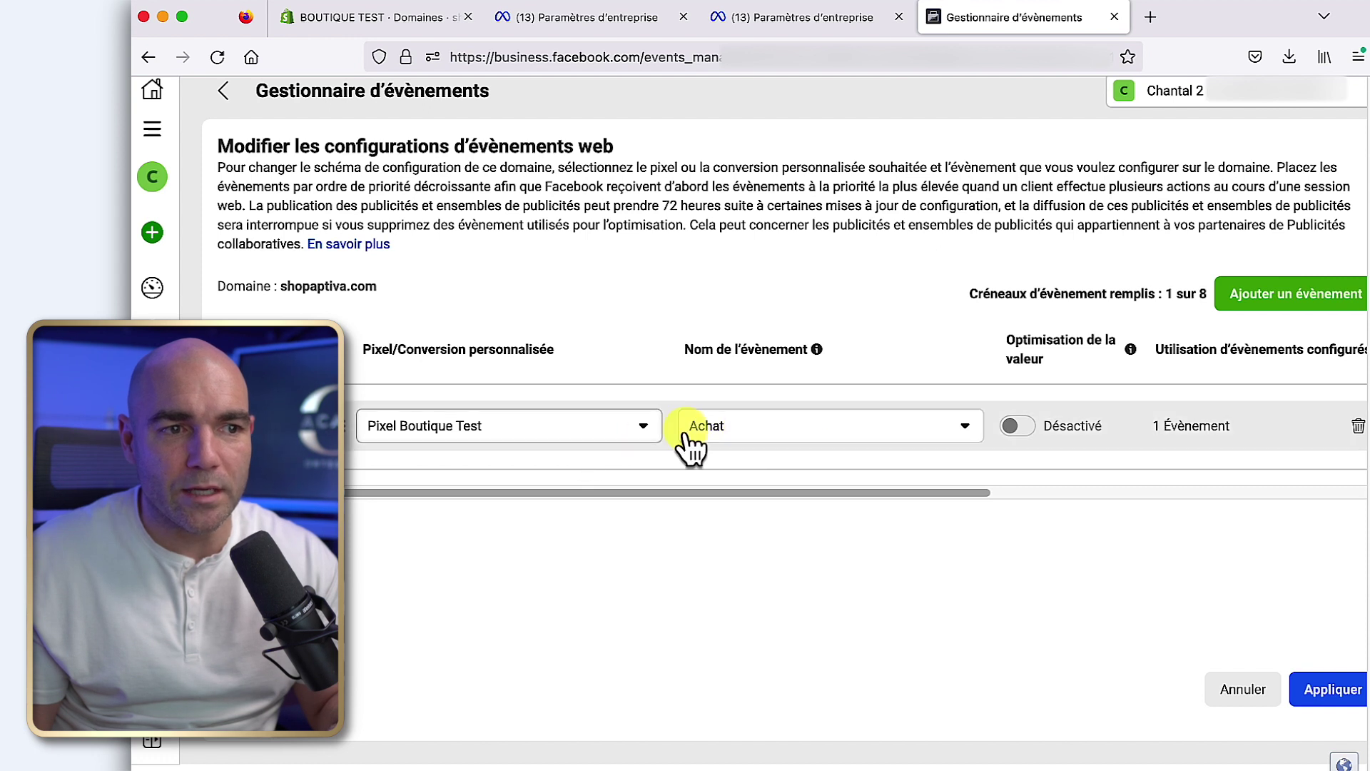
Add a second event with Pixel Boutique Test as the pixel and Initier un paiement as the event
{"action": "left_click", "coordinate": [1288, 314]}
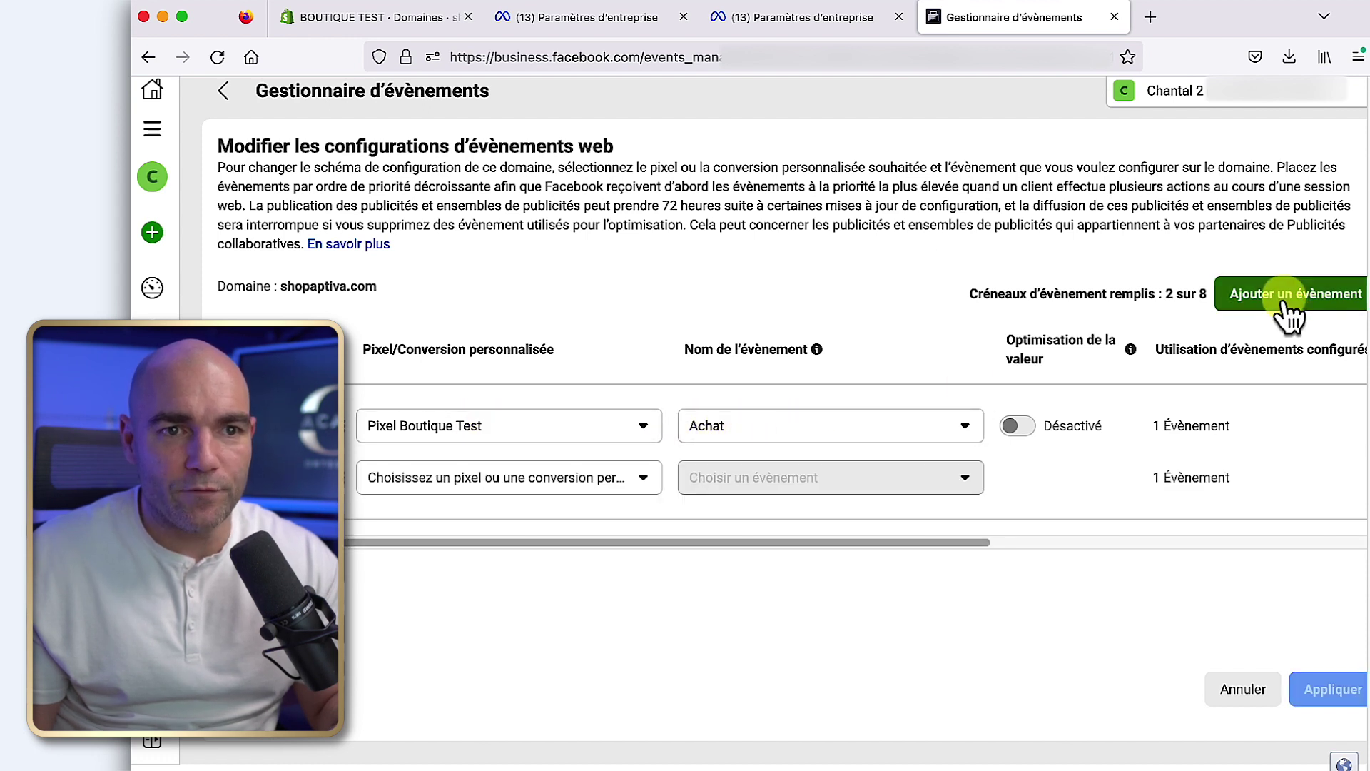
{"action": "left_click", "coordinate": [628, 484]}
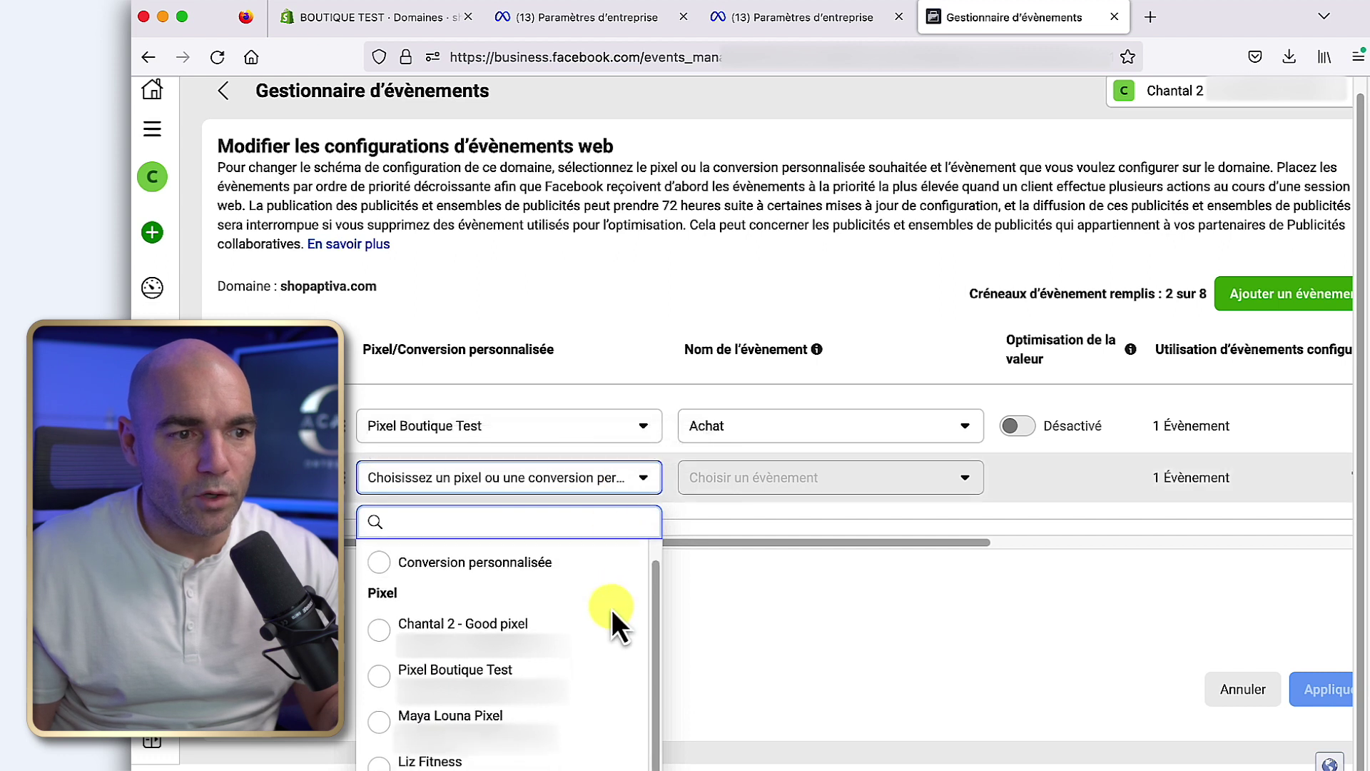
{"action": "left_click", "coordinate": [536, 673]}
{"action": "left_click", "coordinate": [913, 491]}
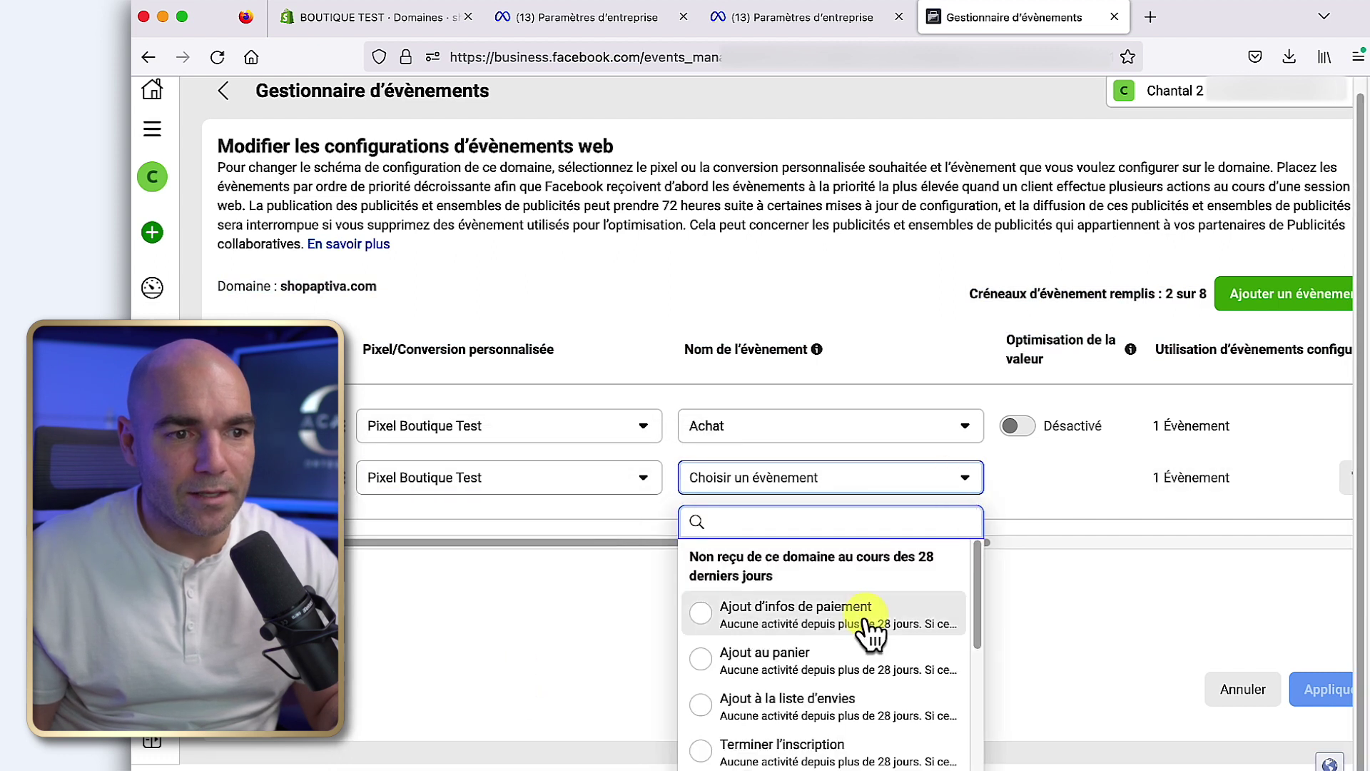
{"action": "scroll", "coordinate": [871, 628], "scroll_direction": "down", "scroll_amount": 1}
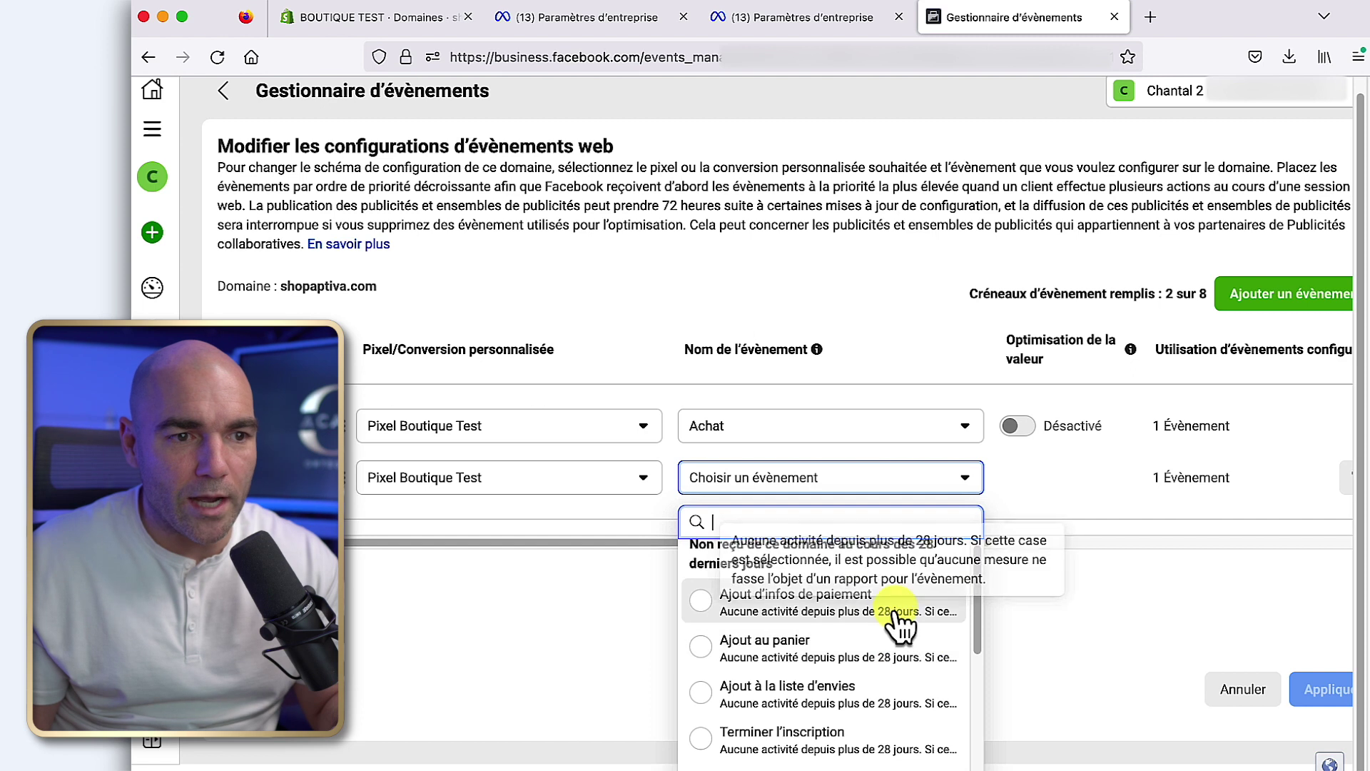
{"action": "scroll", "coordinate": [896, 613], "scroll_direction": "down", "scroll_amount": 5}
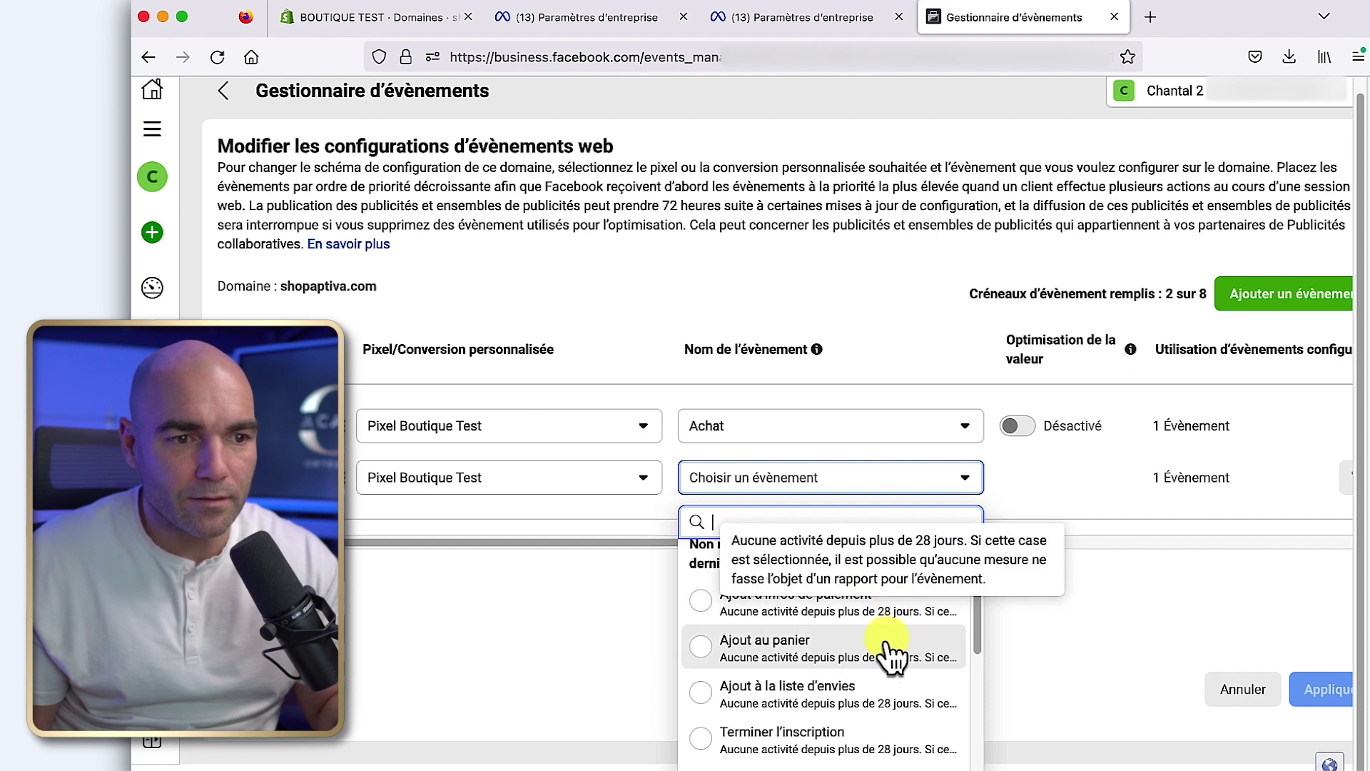
{"action": "scroll", "coordinate": [887, 651], "scroll_direction": "down", "scroll_amount": 5}
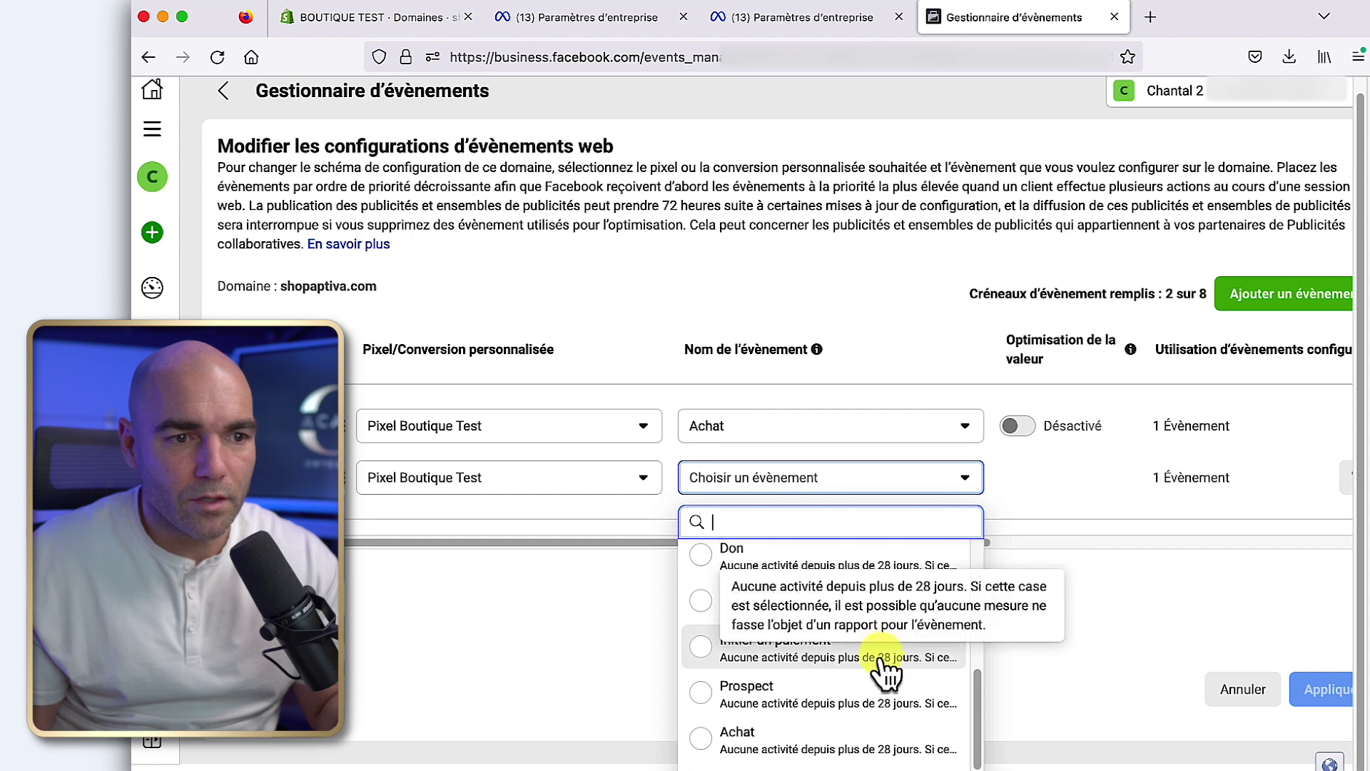
{"action": "left_click", "coordinate": [701, 646]}
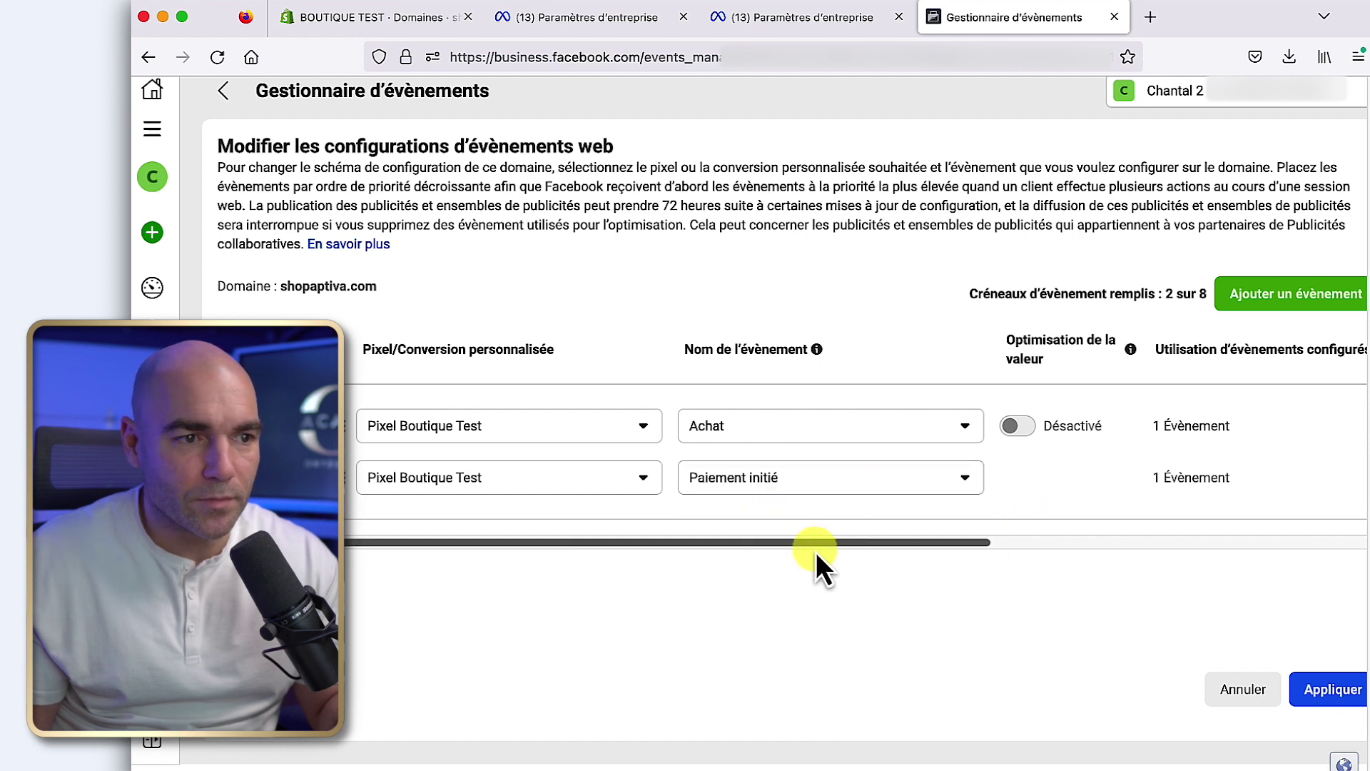
Add a third event with Pixel Boutique Test as the pixel and Ajout au panier as the event
{"action": "left_click", "coordinate": [1260, 300]}
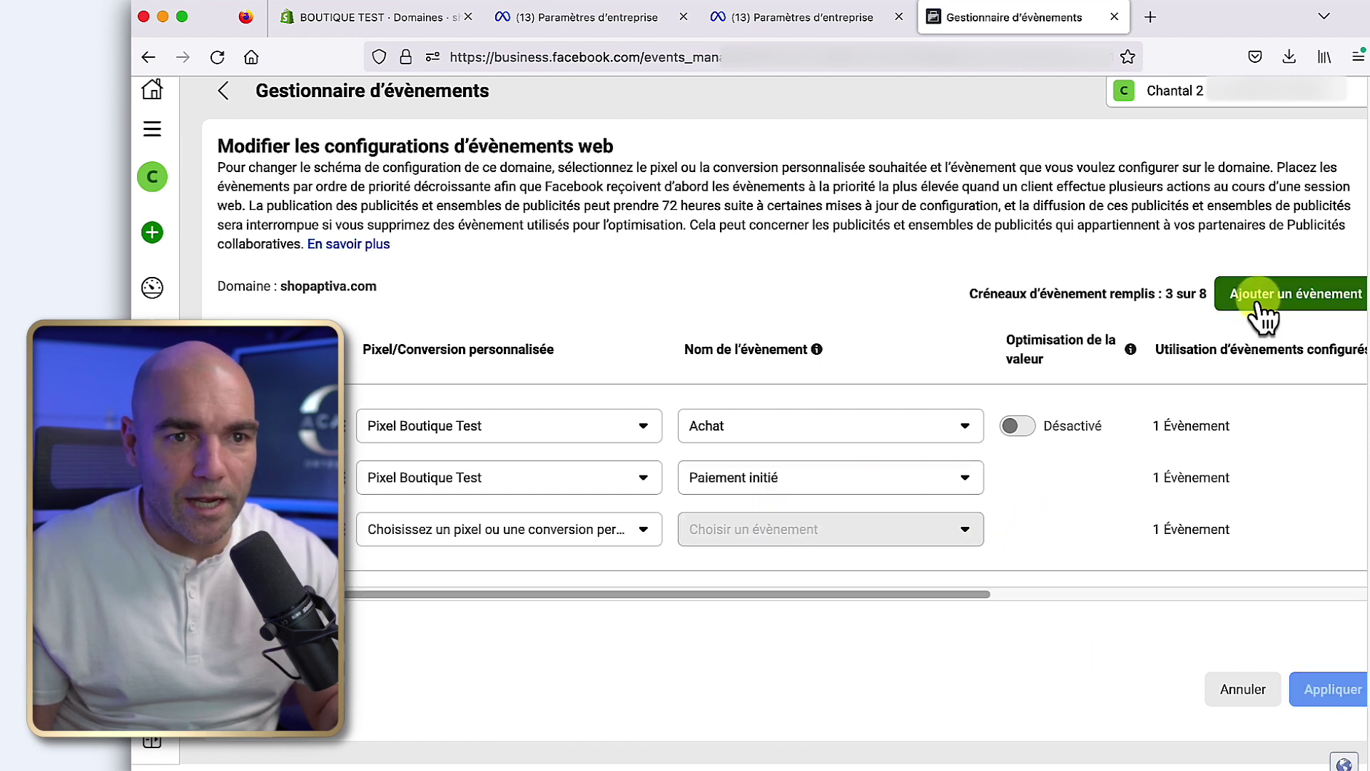
{"action": "left_click", "coordinate": [617, 532]}
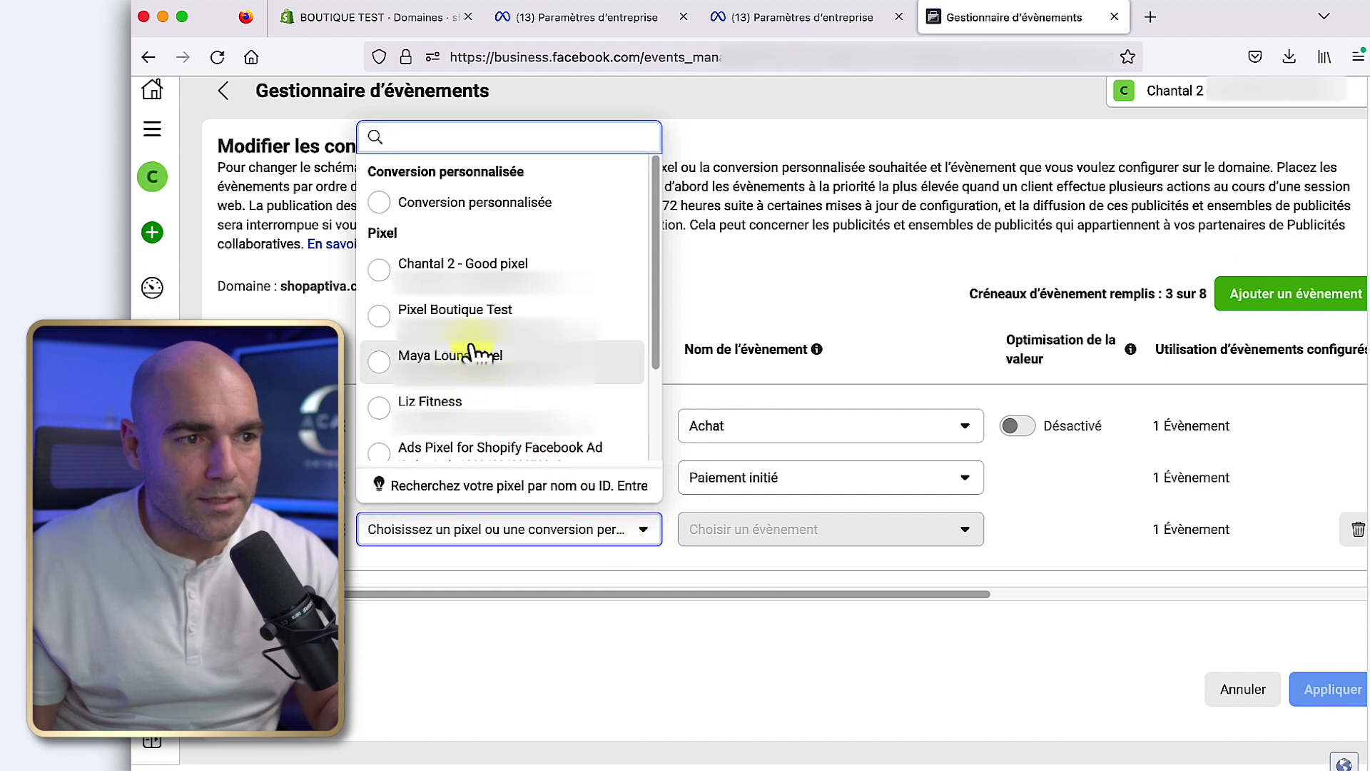
{"action": "left_click", "coordinate": [498, 314]}
{"action": "left_click", "coordinate": [922, 532]}
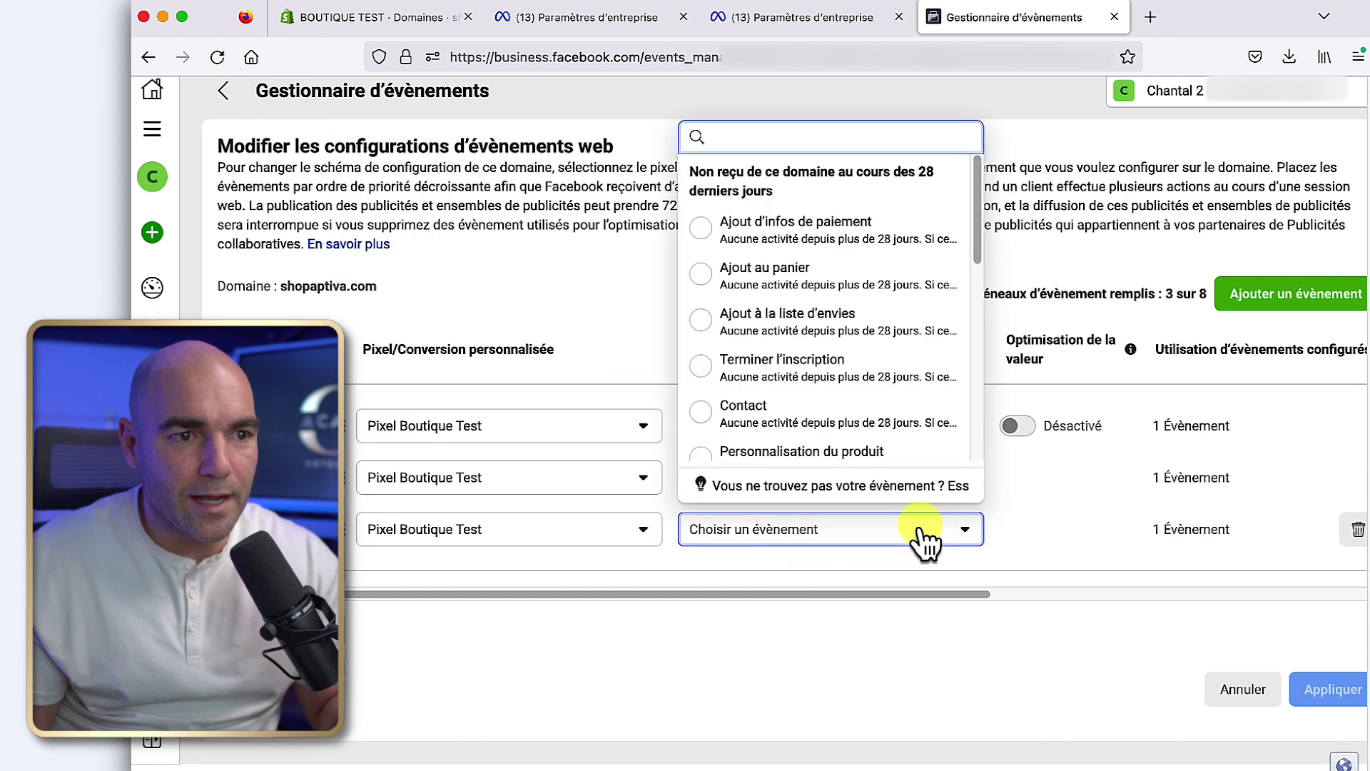
{"action": "left_click", "coordinate": [849, 281]}
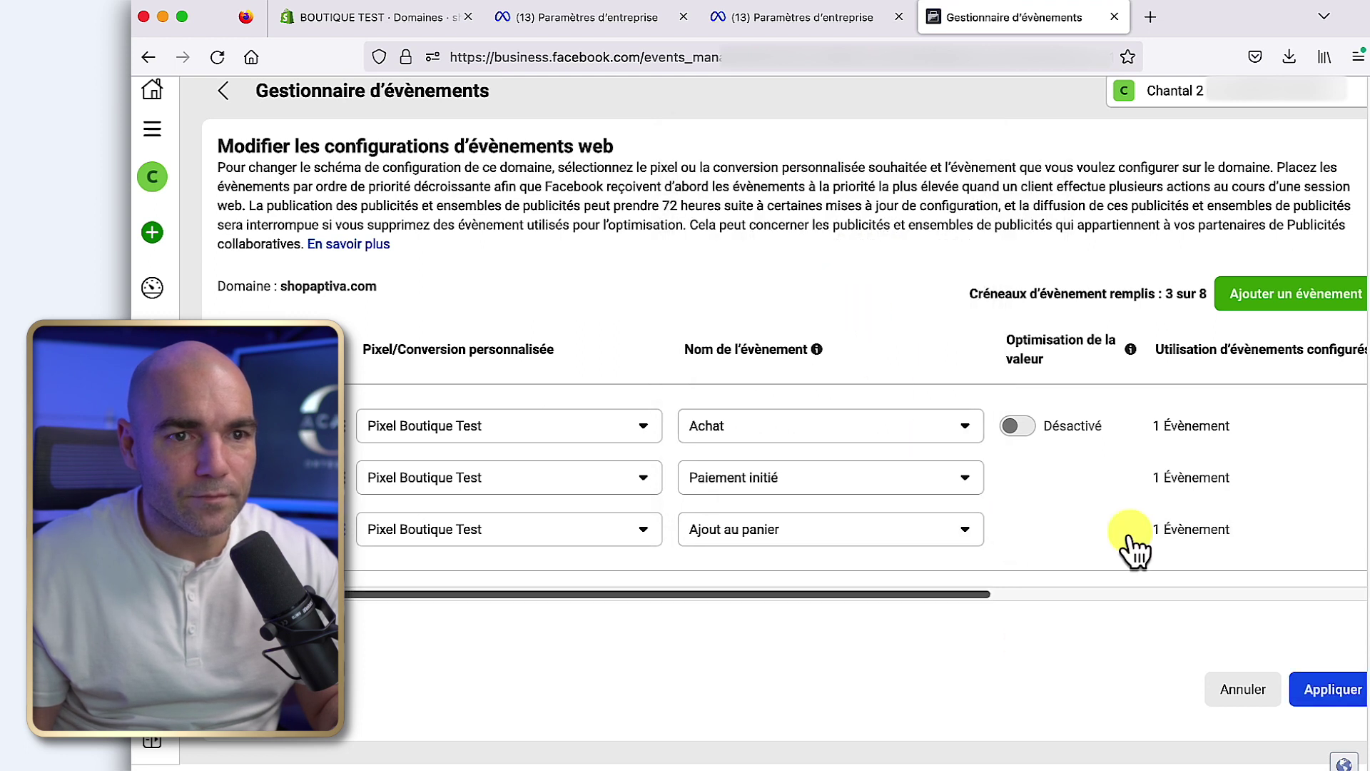
Add a fourth event with Pixel Boutique Test as the pixel and Vue du contenu as the event
{"action": "left_click", "coordinate": [1289, 303]}
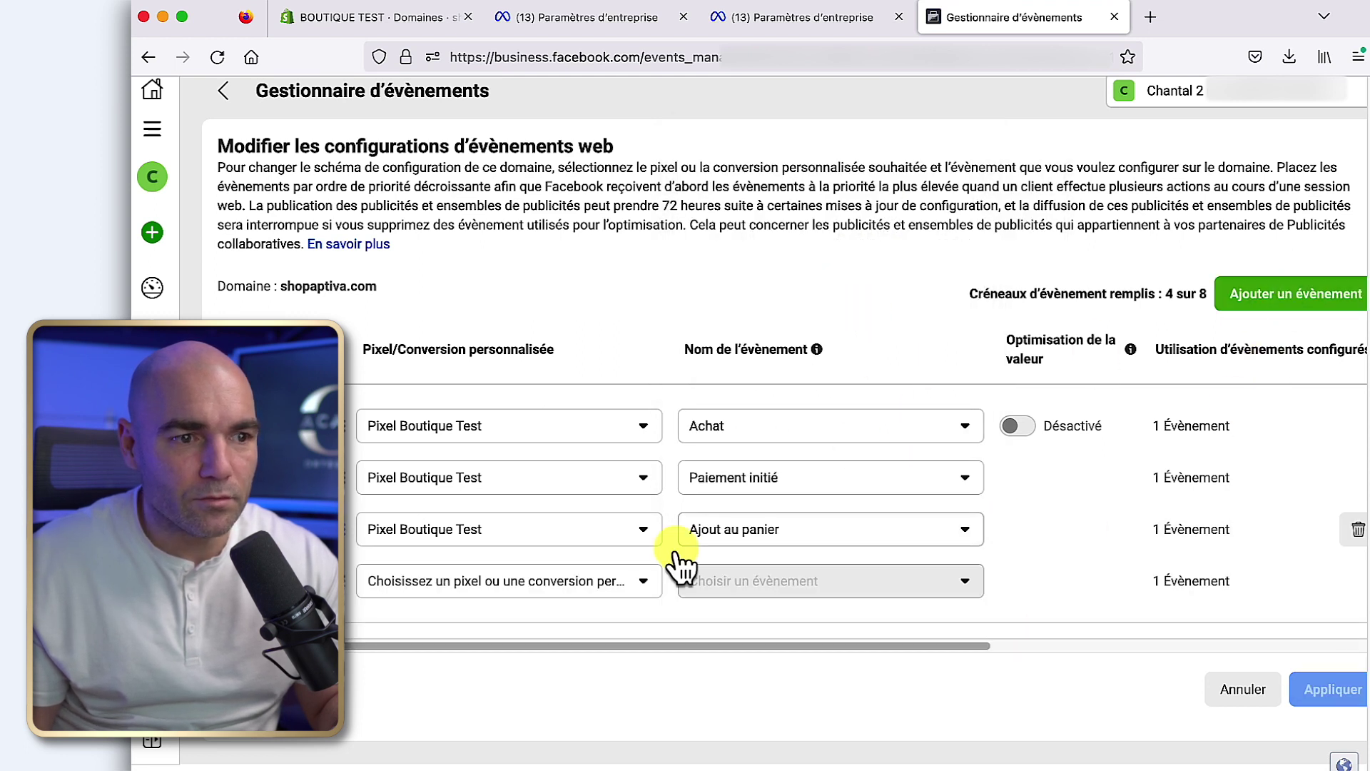
{"action": "left_click", "coordinate": [619, 583]}
{"action": "left_click", "coordinate": [545, 394]}
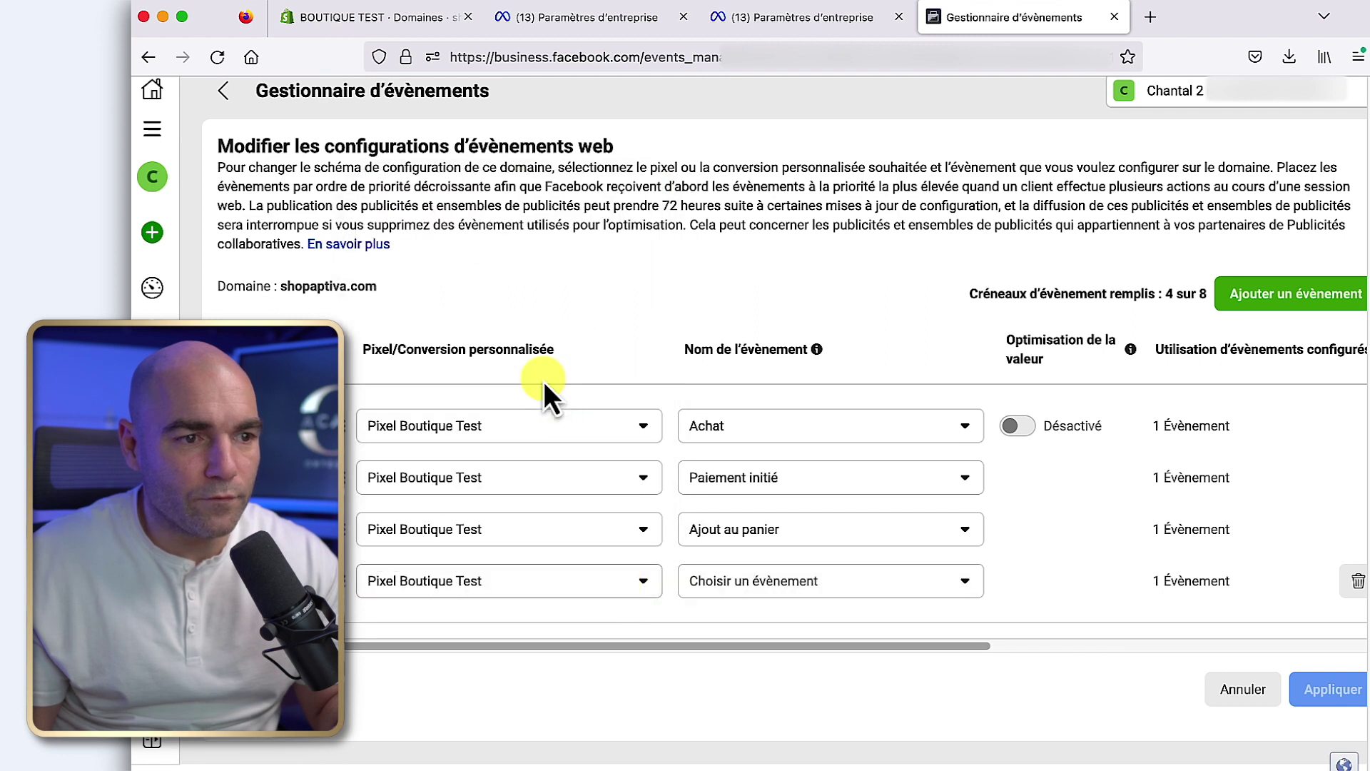
{"action": "left_click", "coordinate": [960, 587]}
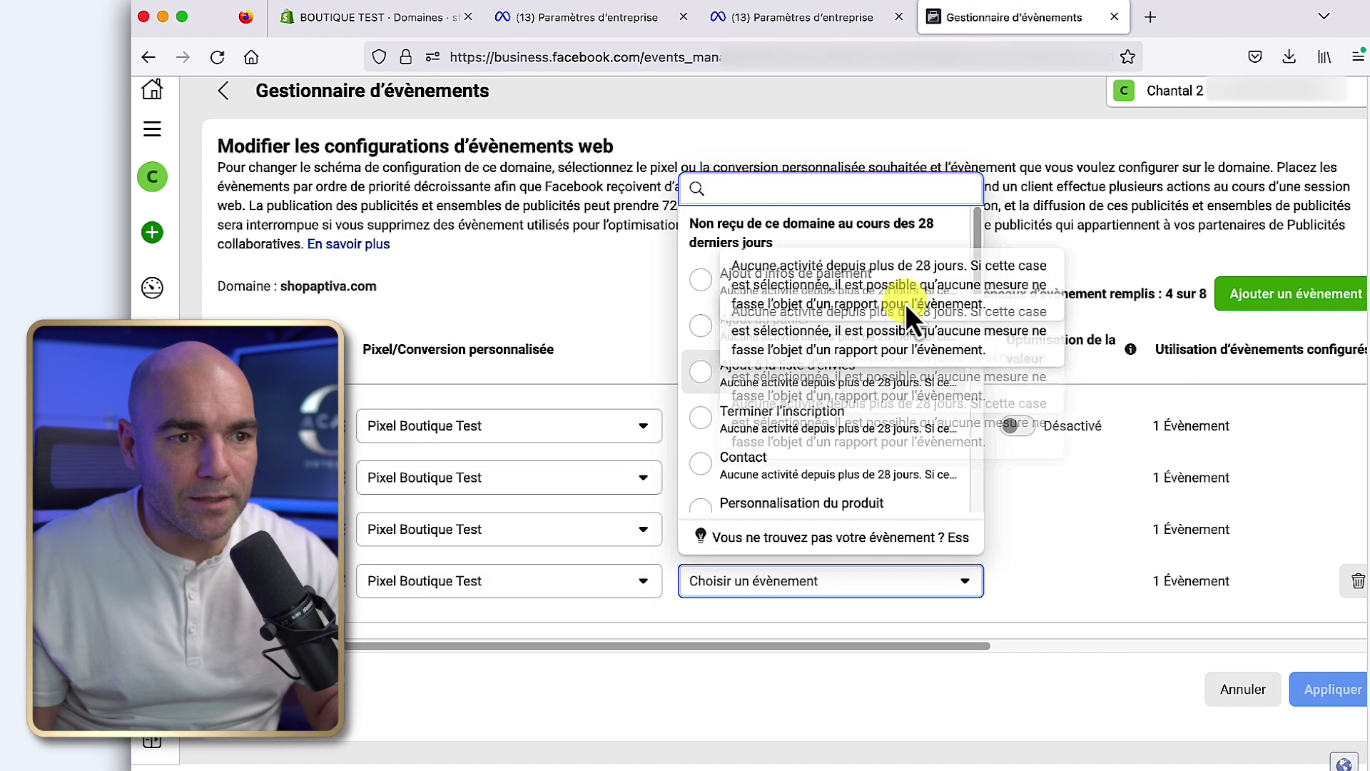
{"action": "left_click_drag", "start_coordinate": [982, 260], "coordinate": [956, 474]}
{"action": "left_click", "coordinate": [767, 494]}
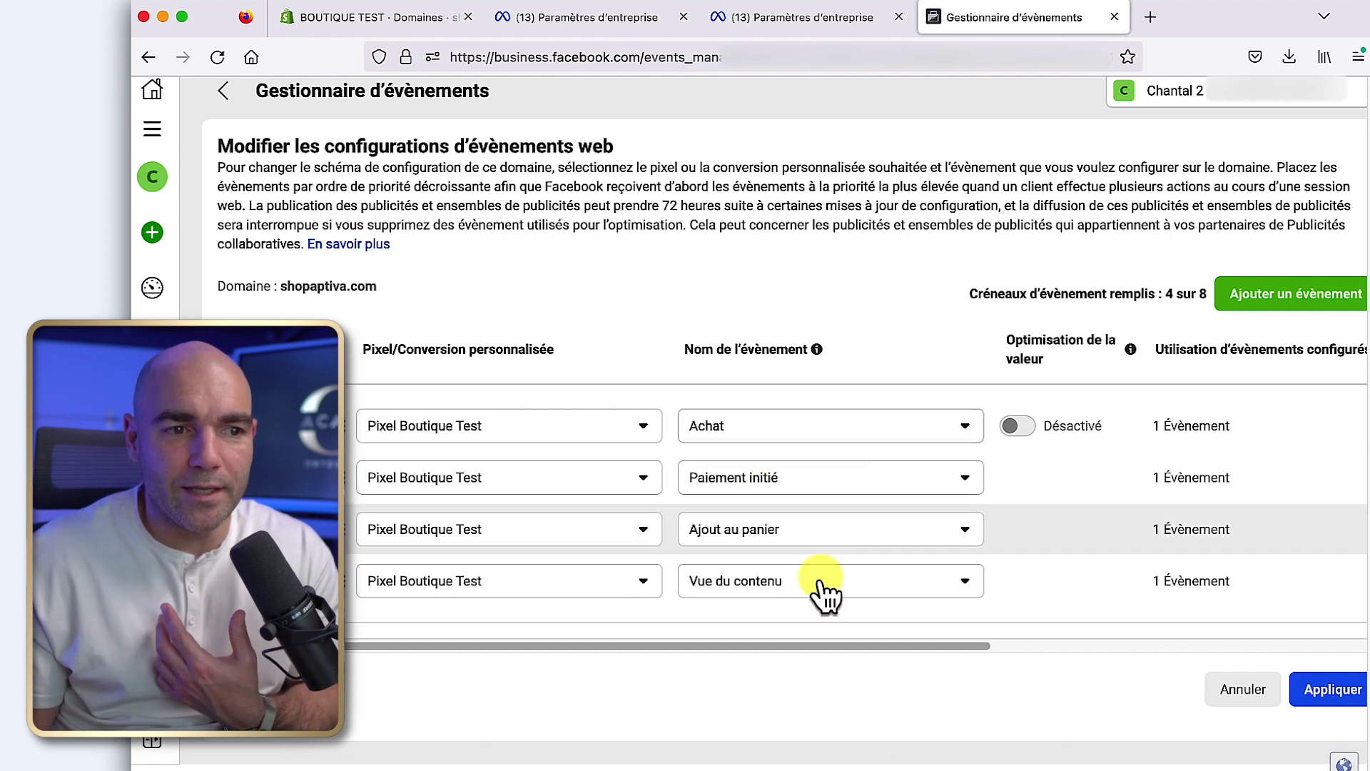
Apply the event configuration for shopaptiva.com, confirm the modifications and close the confirmation message
{"action": "left_click", "coordinate": [1336, 689]}
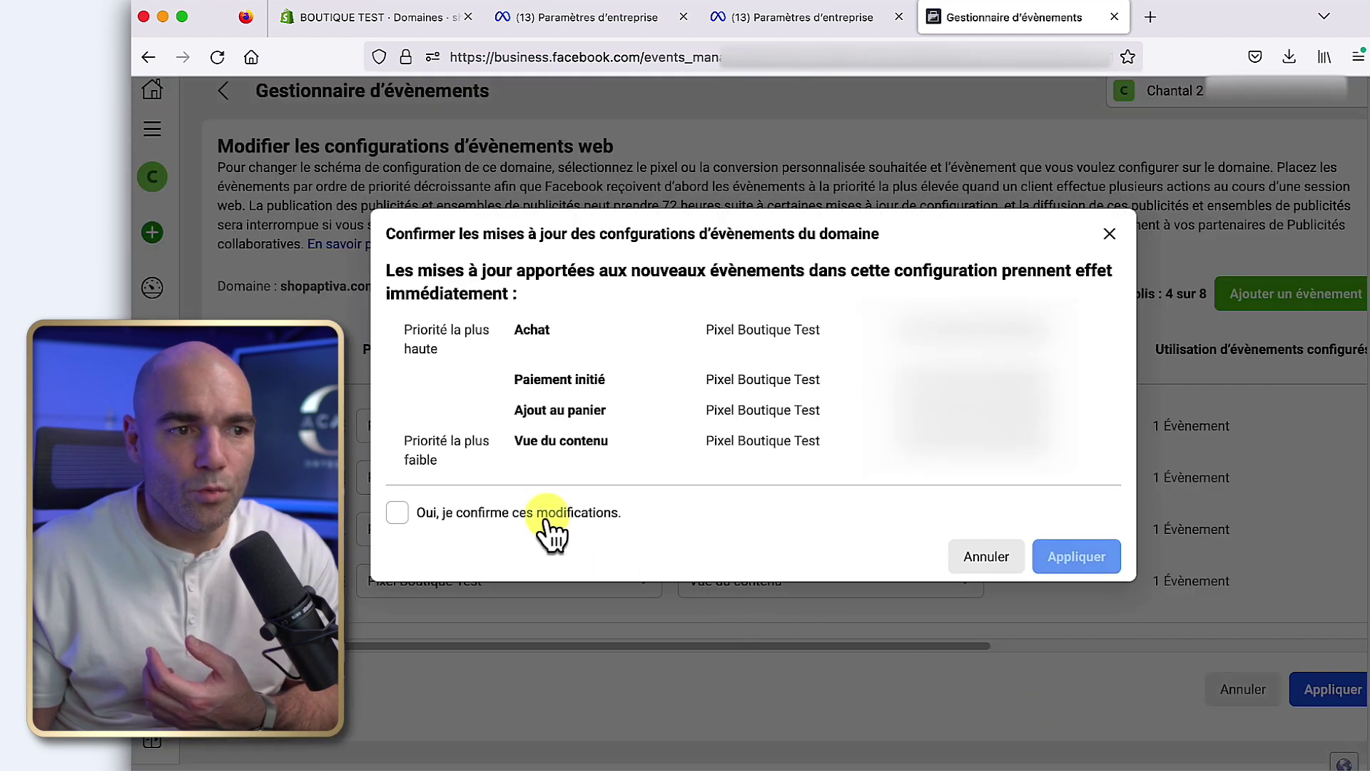
{"action": "left_click", "coordinate": [1081, 564]}
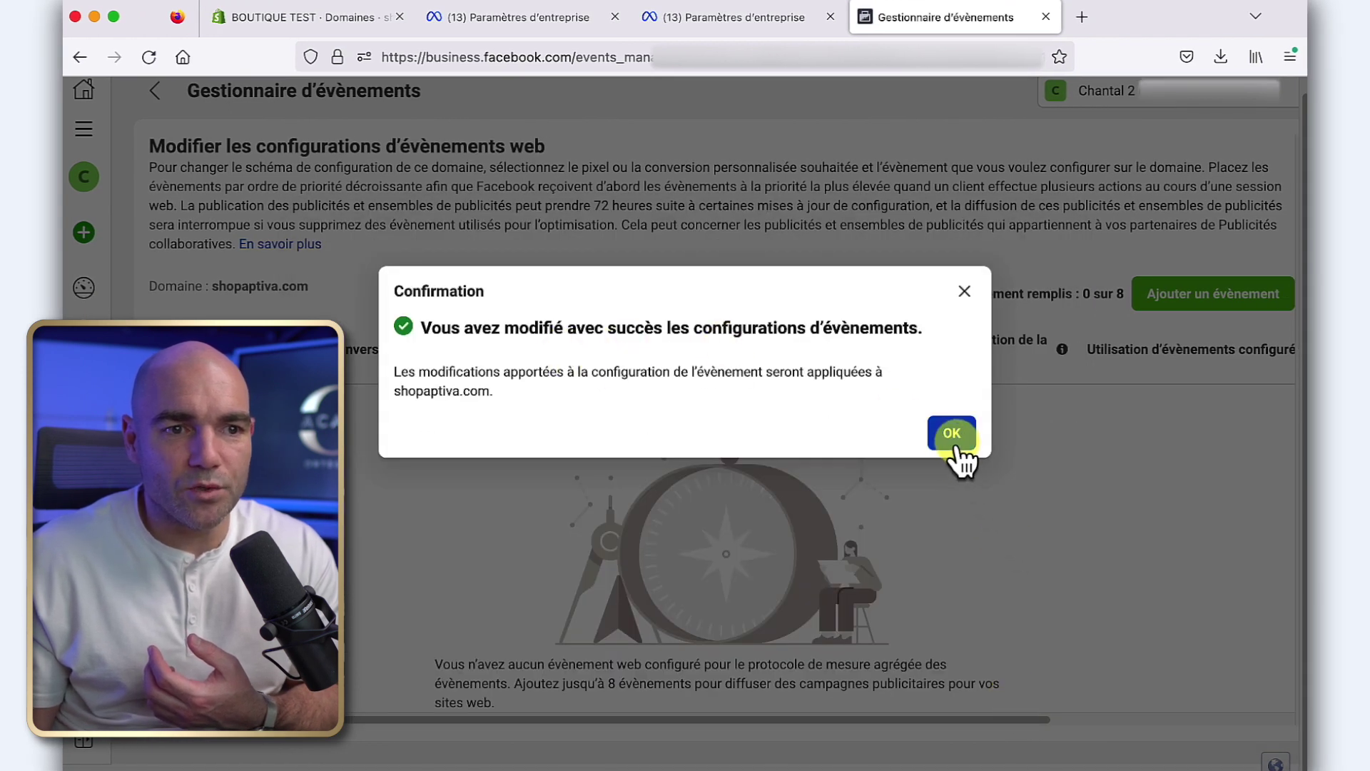
{"action": "left_click", "coordinate": [954, 441]}
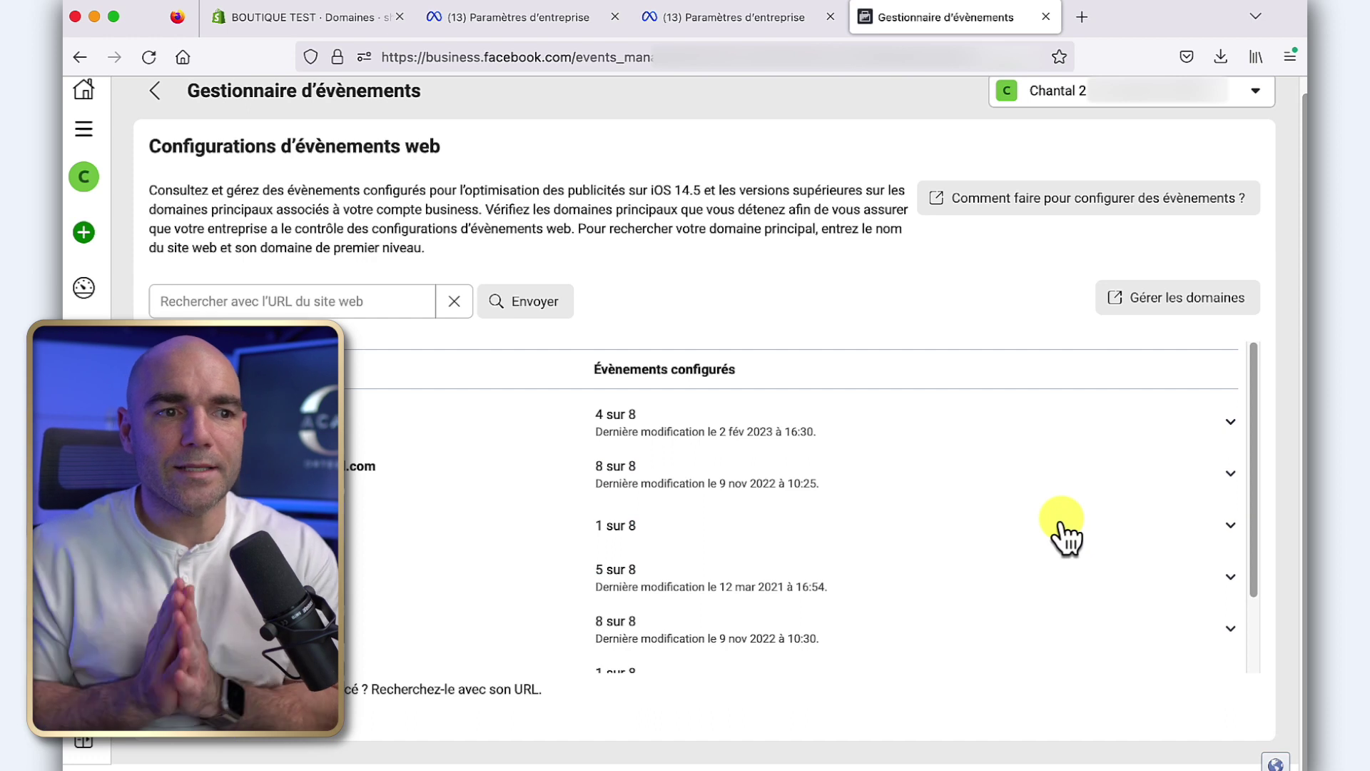